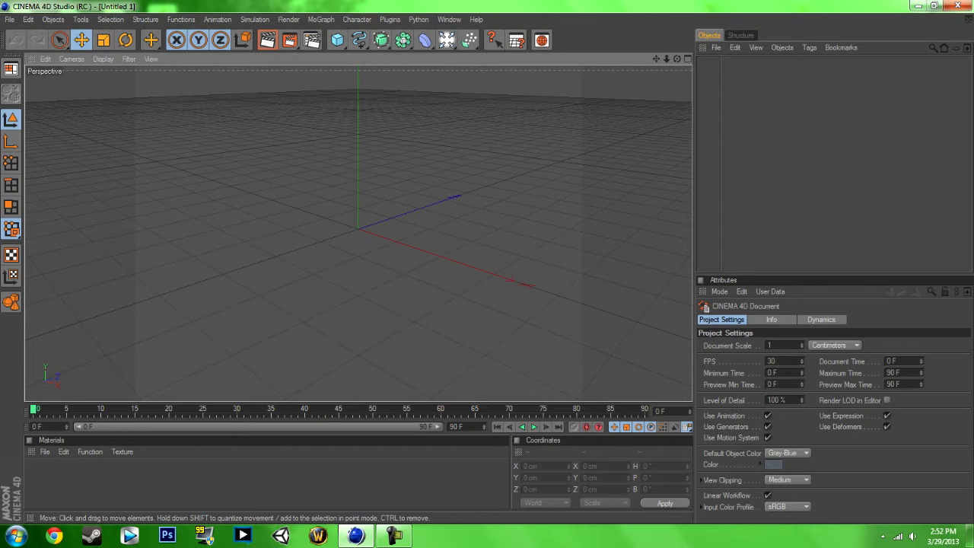
# Create a new material and set its colour to magenta with R 255, G 0 and B 204
pyautogui.moveTo(677, 59); pyautogui.dragTo(728, 62)
pyautogui.doubleClick(47, 477)
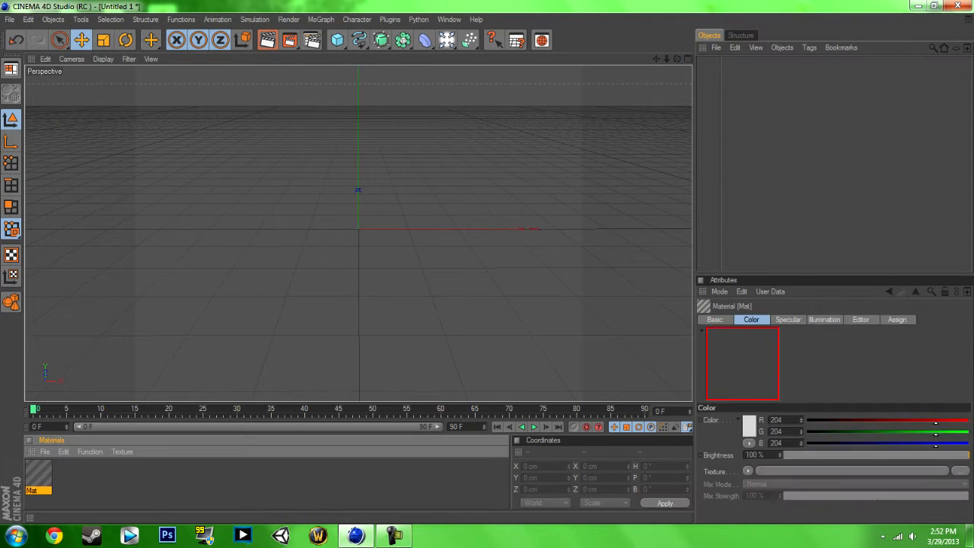
pyautogui.doubleClick(38, 473)
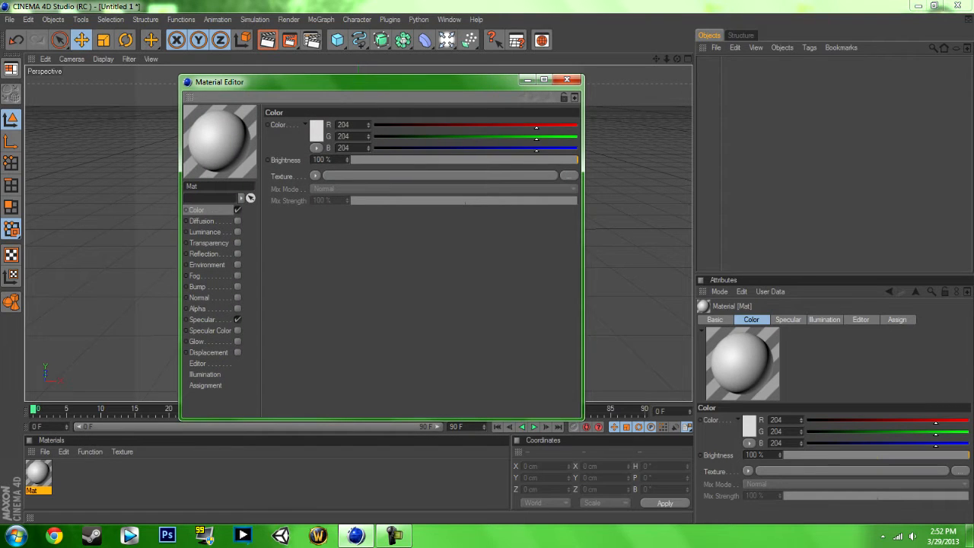
pyautogui.moveTo(536, 137); pyautogui.dragTo(373, 138)
pyautogui.moveTo(537, 127); pyautogui.dragTo(579, 126)
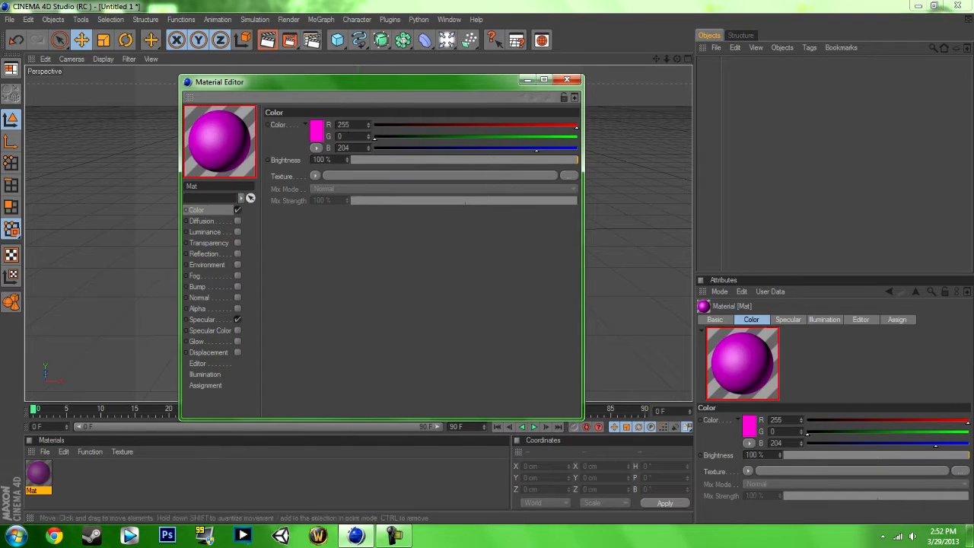
pyautogui.click(566, 79)
# Create a second material and set its colour to pure white with R, G and B at 255
pyautogui.doubleClick(91, 477)
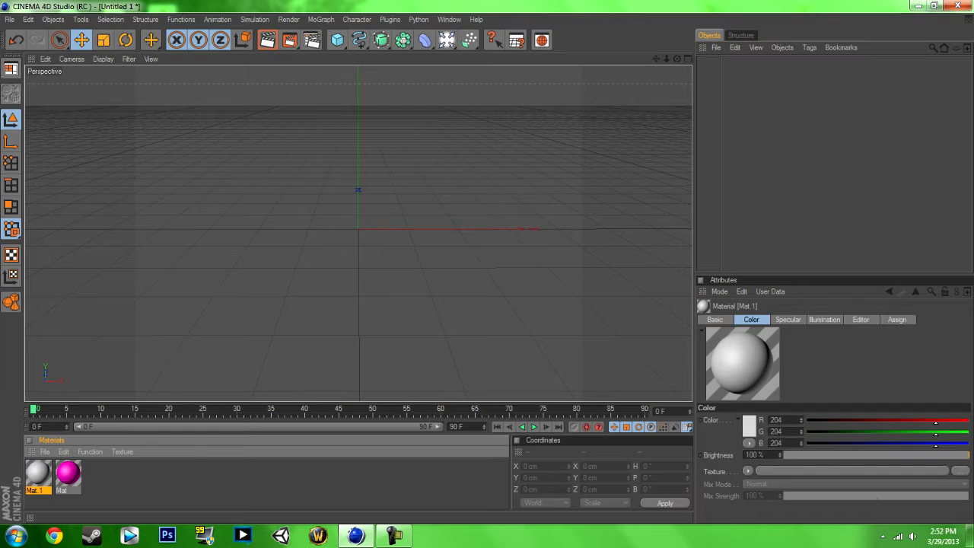
pyautogui.doubleClick(38, 473)
pyautogui.moveTo(537, 149); pyautogui.dragTo(577, 149)
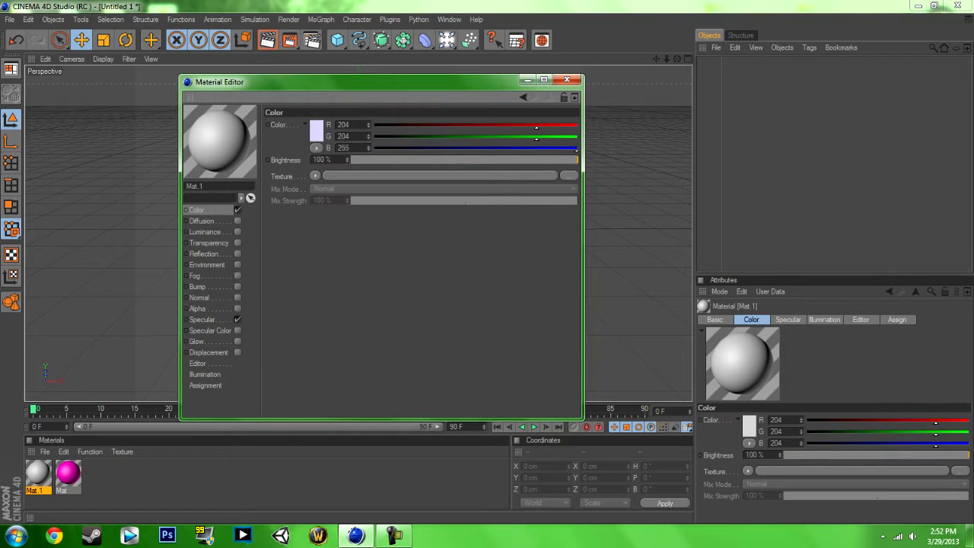
pyautogui.click(577, 138)
pyautogui.click(576, 127)
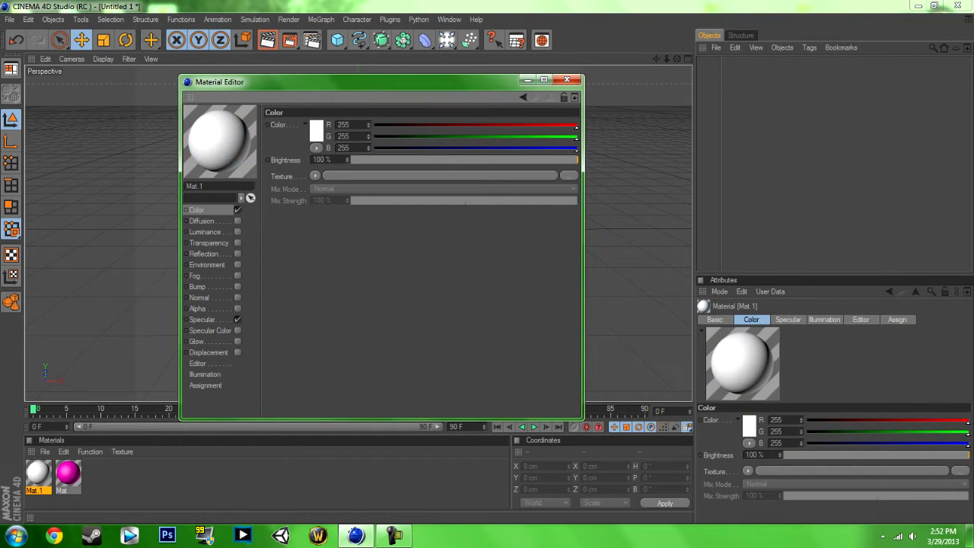
pyautogui.click(567, 79)
# Add an omni light and place it above the floor at about Y 240 cm and Z 473 cm
pyautogui.moveTo(446, 39); pyautogui.dragTo(465, 48)
pyautogui.keyDown('alt'); pyautogui.moveTo(358, 228); pyautogui.dragTo(517, 179); pyautogui.keyUp('alt')
pyautogui.moveTo(358, 228); pyautogui.dragTo(132, 113)
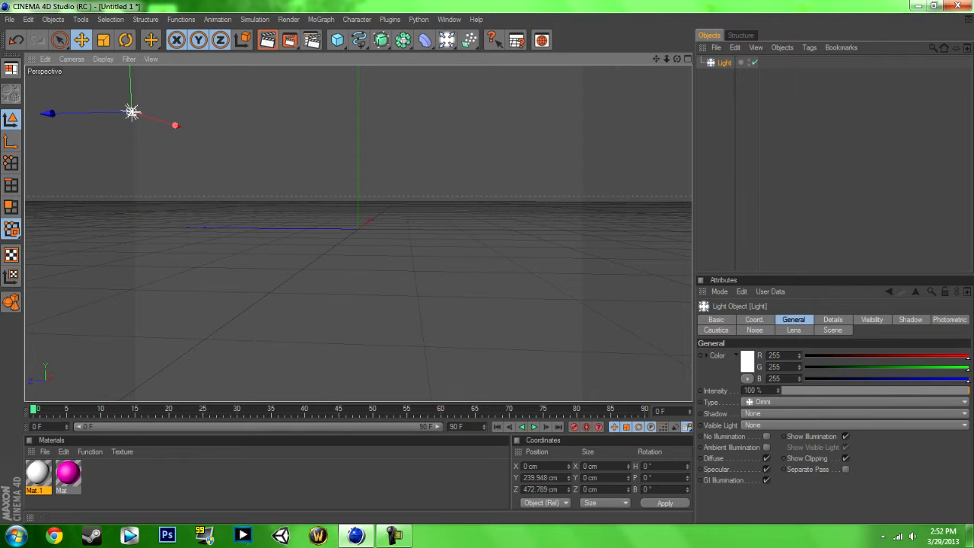
# Add a second omni light, lower it below the floor and move it along the negative Z direction
pyautogui.moveTo(445, 40); pyautogui.dragTo(464, 48)
pyautogui.moveTo(358, 137); pyautogui.dragTo(358, 206)
pyautogui.moveTo(271, 294); pyautogui.dragTo(510, 299)
# Add a third omni light and place it at about X -244 cm, Y 347 cm and Z -367 cm
pyautogui.moveTo(445, 40); pyautogui.dragTo(464, 47)
pyautogui.moveTo(271, 228); pyautogui.dragTo(455, 229)
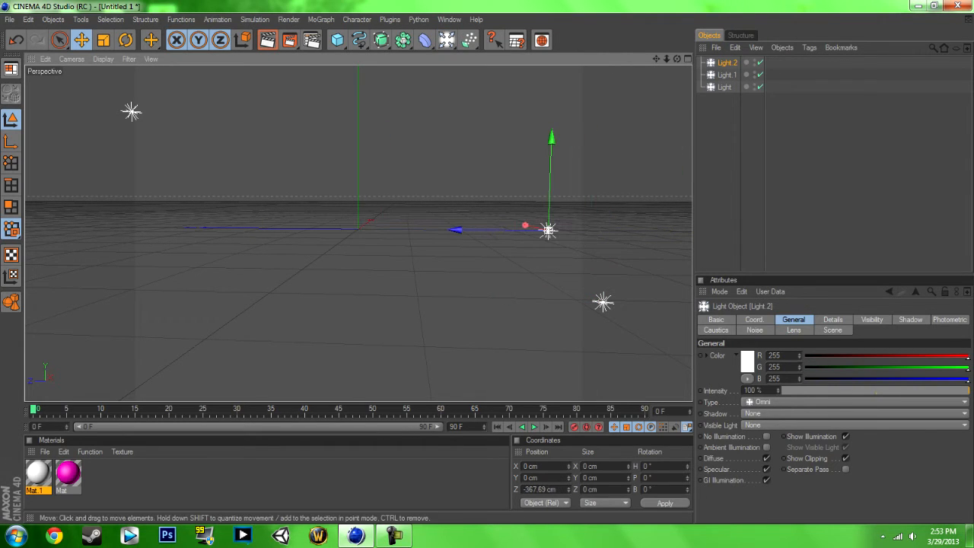
pyautogui.moveTo(525, 225); pyautogui.dragTo(524, 225)
pyautogui.moveTo(677, 59); pyautogui.dragTo(774, 123)
pyautogui.moveTo(463, 194); pyautogui.dragTo(597, 252)
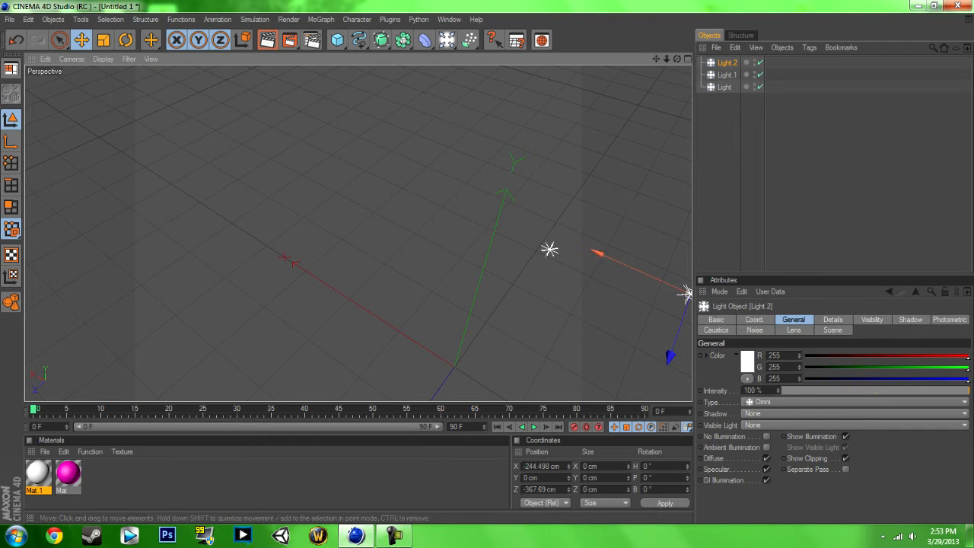
pyautogui.moveTo(656, 58); pyautogui.dragTo(499, 35)
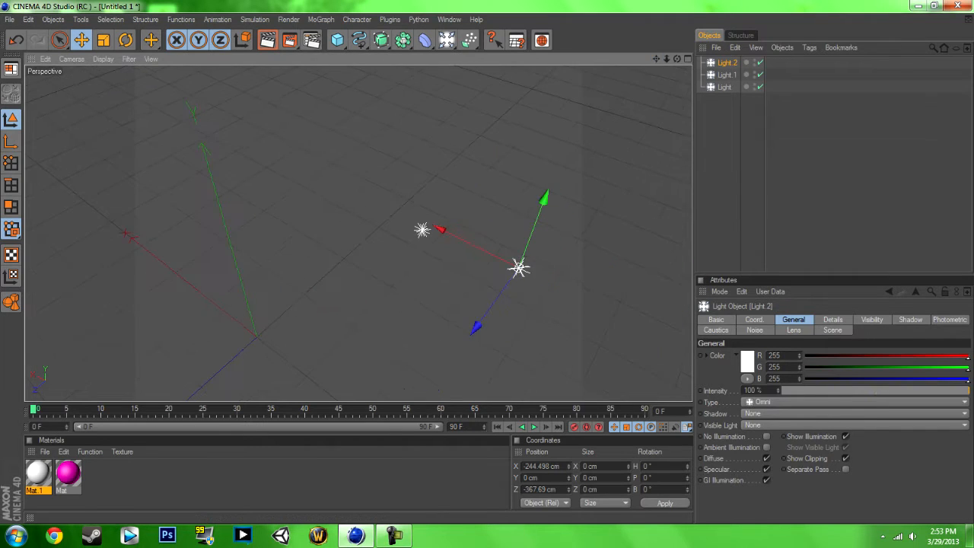
pyautogui.moveTo(544, 199); pyautogui.dragTo(618, 4)
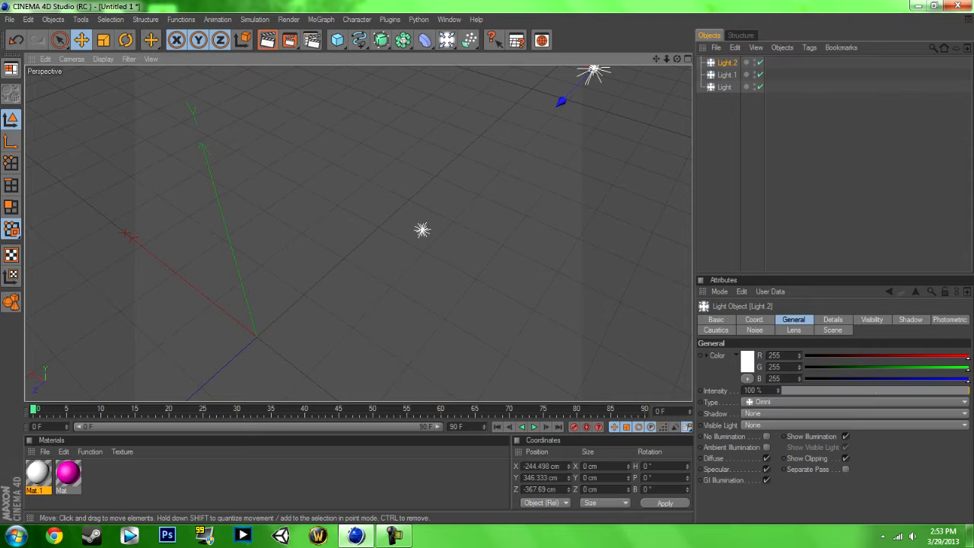
pyautogui.moveTo(676, 59); pyautogui.dragTo(368, 101)
pyautogui.moveTo(303, 110); pyautogui.dragTo(303, 109)
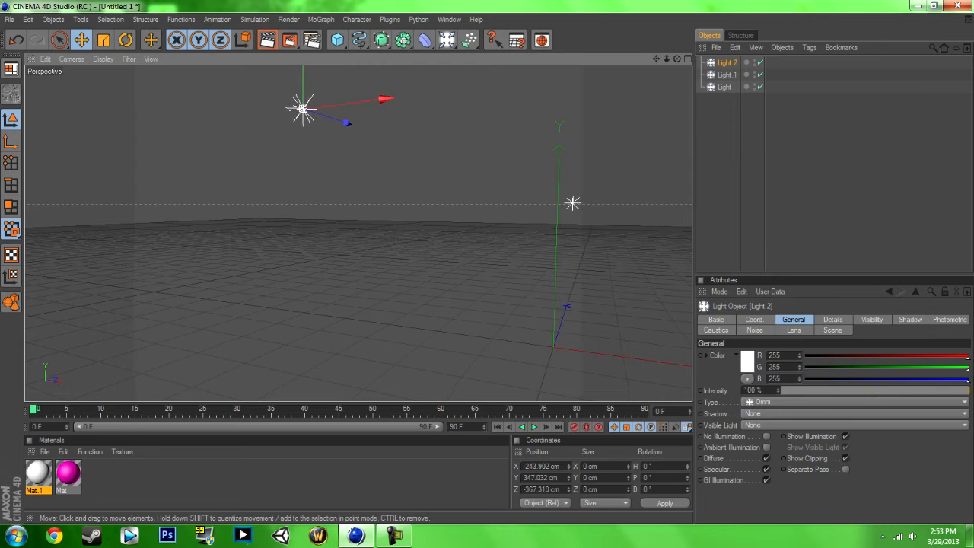
# Add a fourth omni light and place it at about X 560 cm, Y 298 cm and Z -444 cm
pyautogui.moveTo(656, 59); pyautogui.dragTo(581, 70)
pyautogui.moveTo(677, 59); pyautogui.dragTo(735, 98)
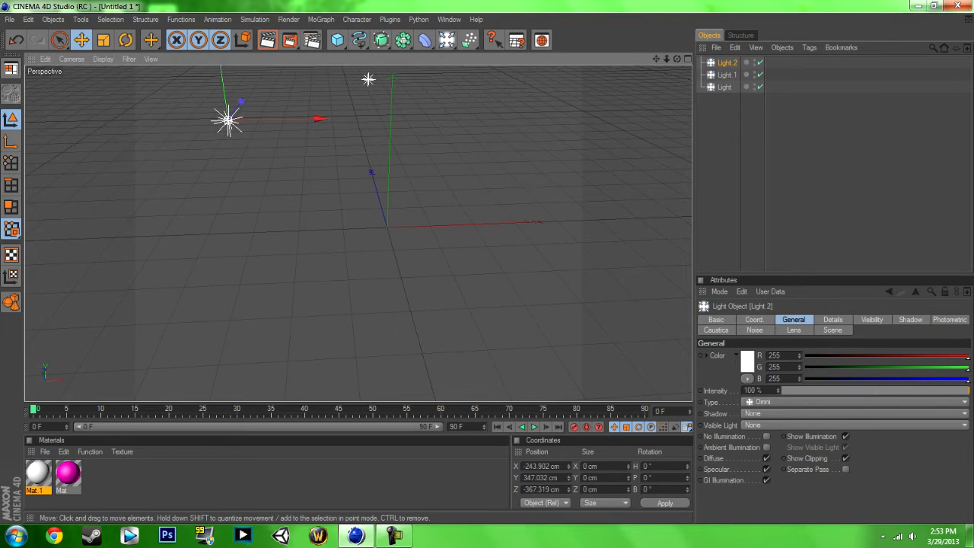
pyautogui.click(525, 296)
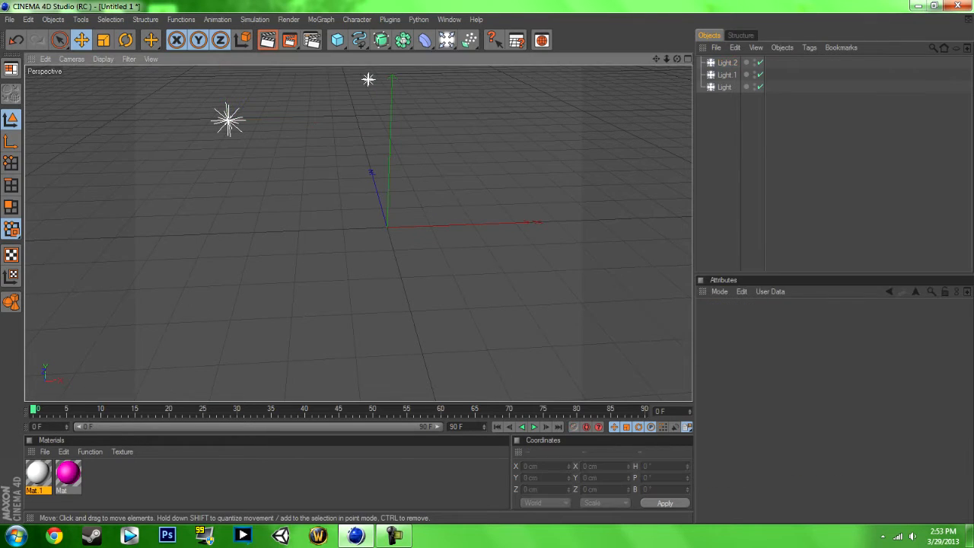
pyautogui.moveTo(677, 58); pyautogui.dragTo(662, 41)
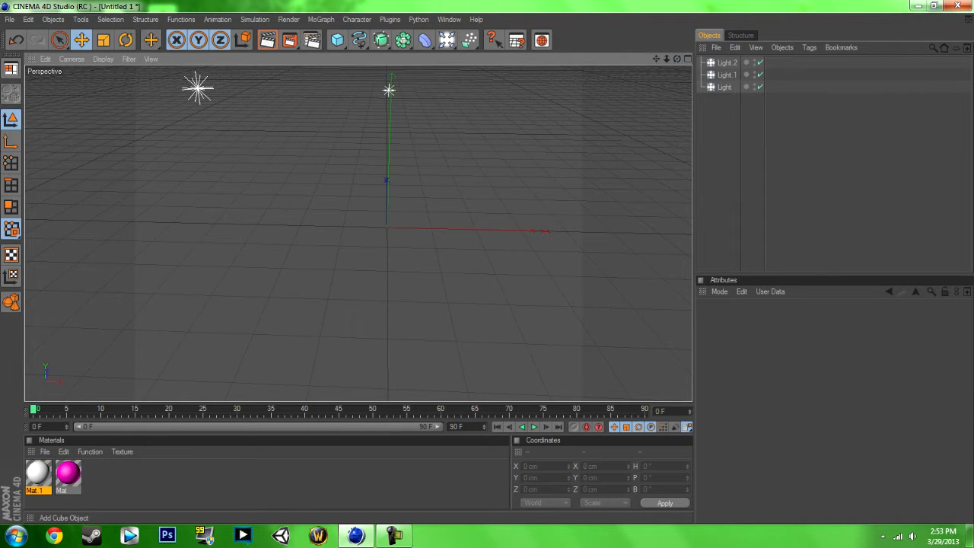
pyautogui.moveTo(469, 40); pyautogui.dragTo(490, 47)
pyautogui.moveTo(477, 229); pyautogui.dragTo(639, 231)
pyautogui.moveTo(603, 203); pyautogui.dragTo(637, 233)
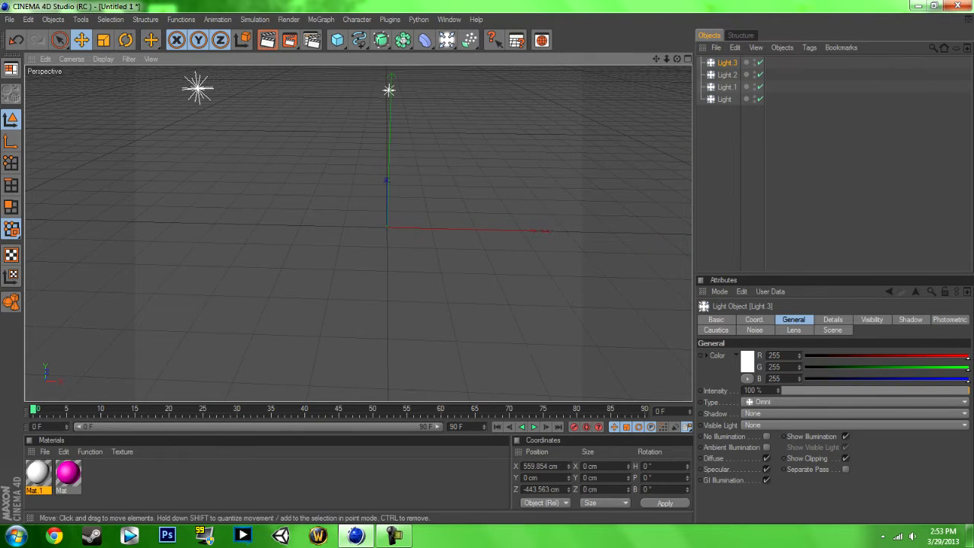
pyautogui.keyDown('alt'); pyautogui.moveTo(487, 228); pyautogui.dragTo(346, 238, button='middle'); pyautogui.keyUp('alt')
pyautogui.moveTo(590, 318); pyautogui.dragTo(778, 43)
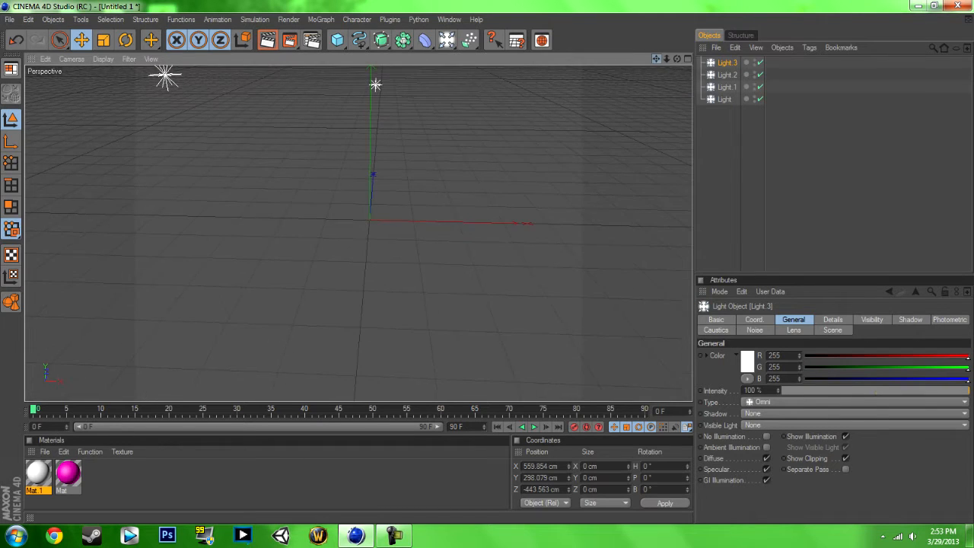
pyautogui.moveTo(676, 58); pyautogui.dragTo(696, 61)
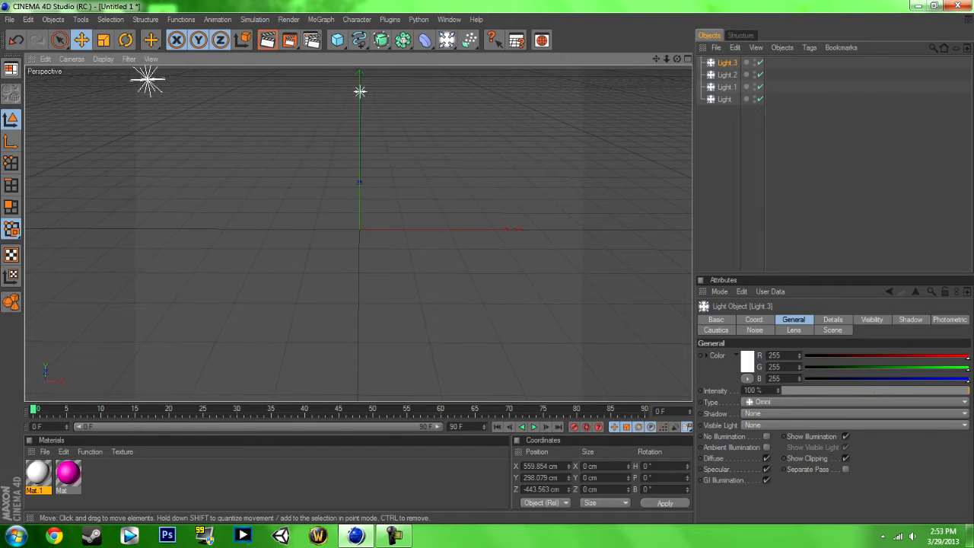
# Add a cylinder with a radius of 200 cm and a height of 100 cm
pyautogui.moveTo(337, 40); pyautogui.dragTo(506, 48)
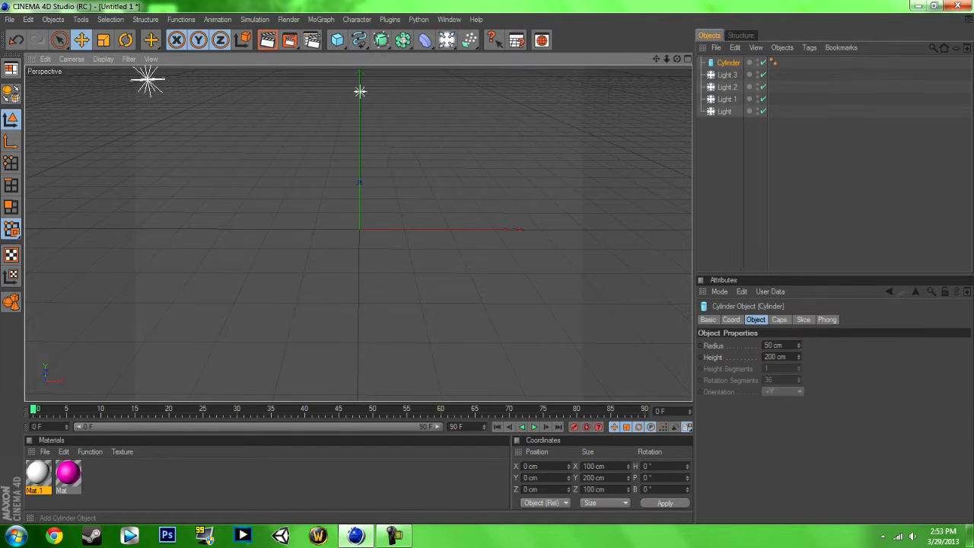
pyautogui.click(767, 345)
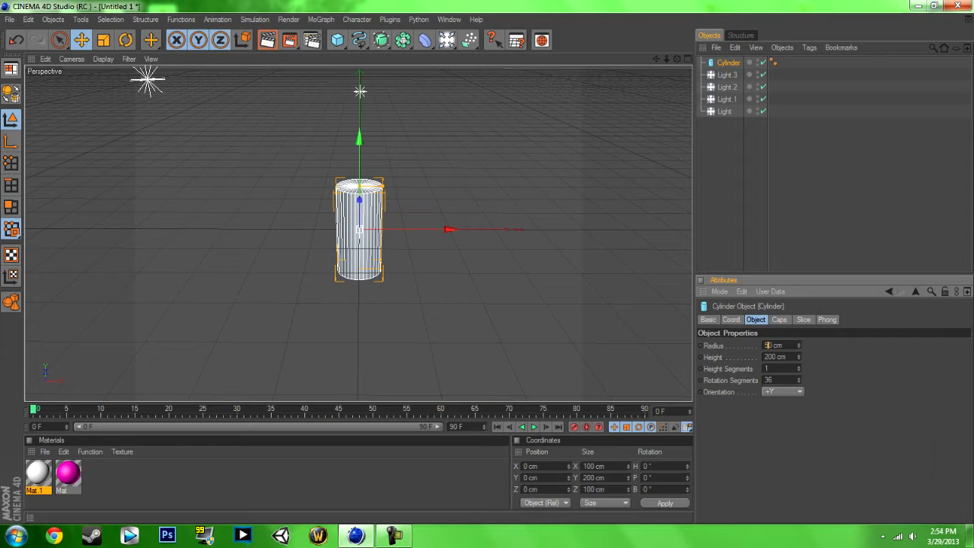
pyautogui.write('200')
pyautogui.press('Return')
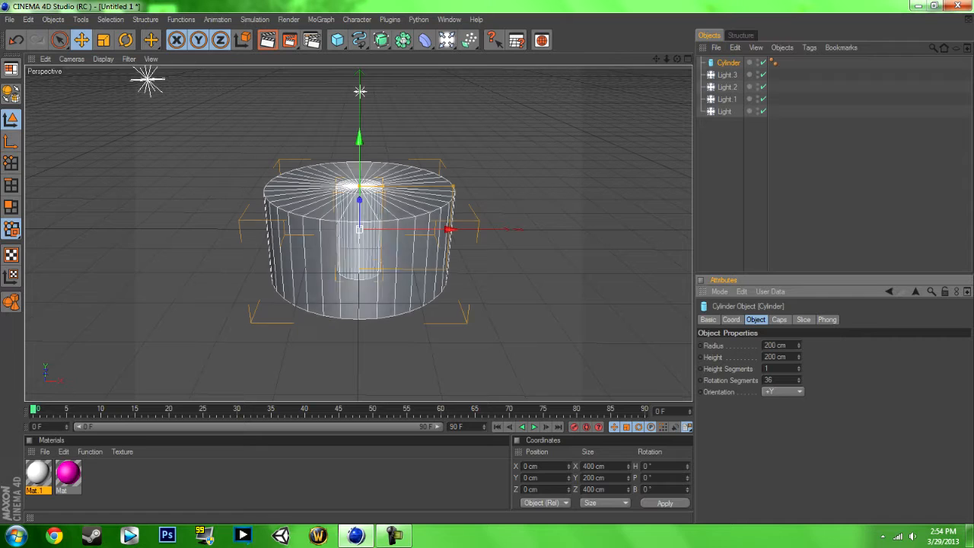
pyautogui.write('100')
pyautogui.press('Return')
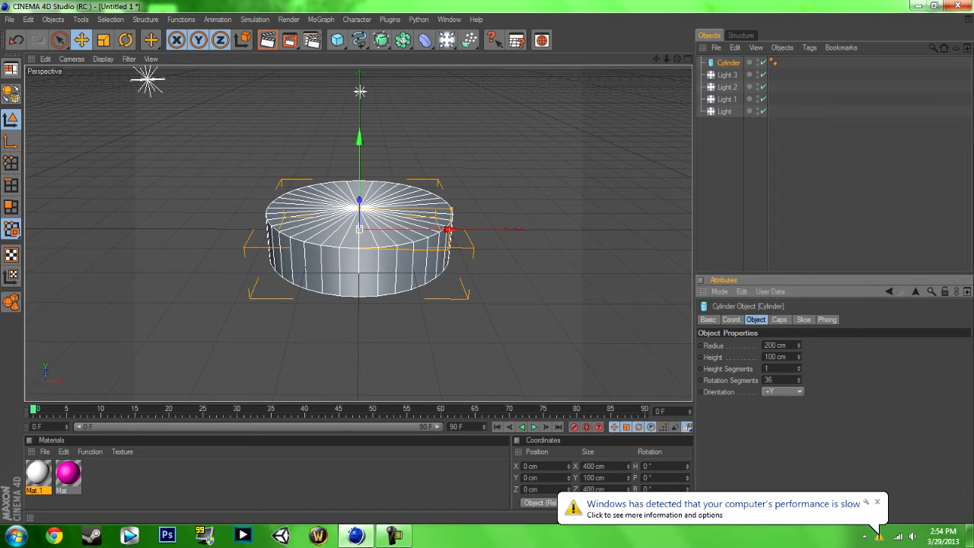
pyautogui.click(877, 502)
# Set the cylinder's orientation to +Z and its Y position to 200 cm
pyautogui.click(782, 391)
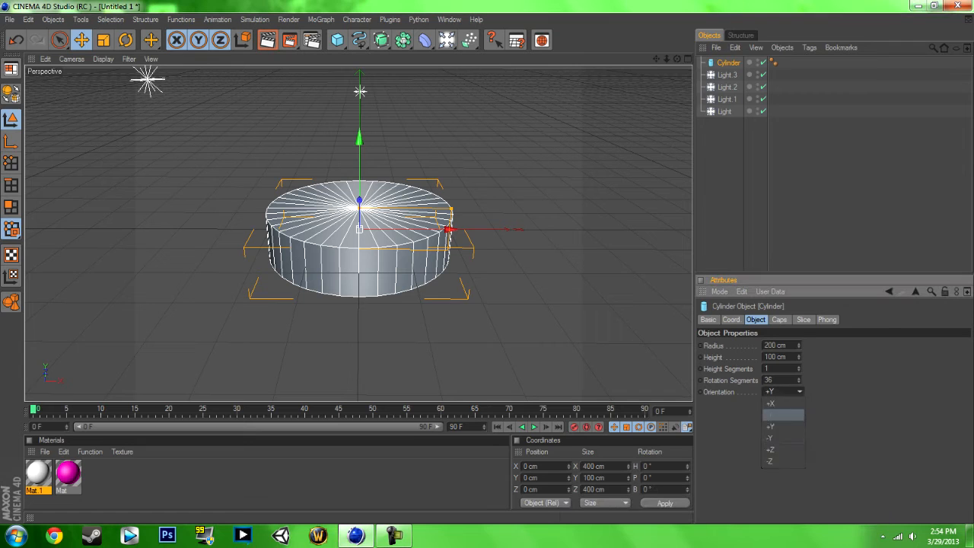
pyautogui.click(782, 449)
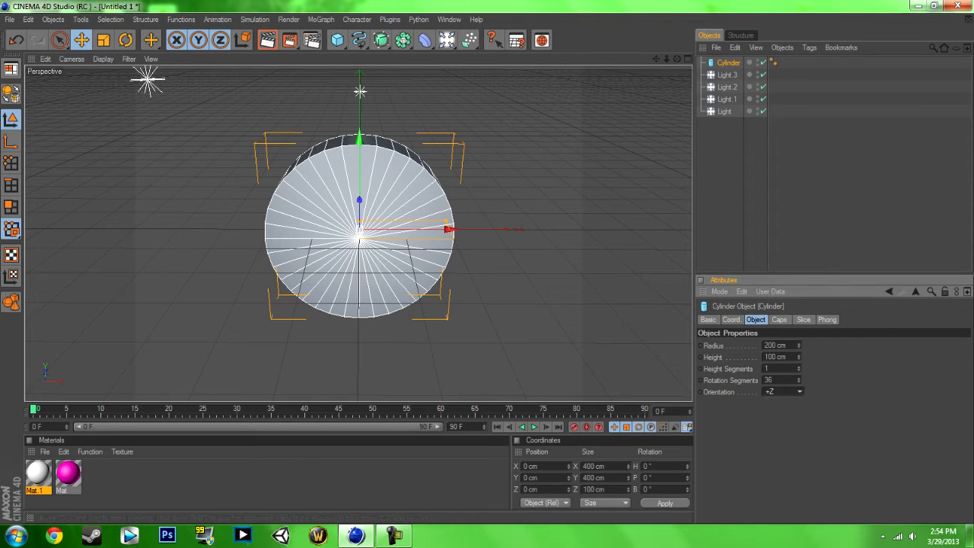
pyautogui.write('20')
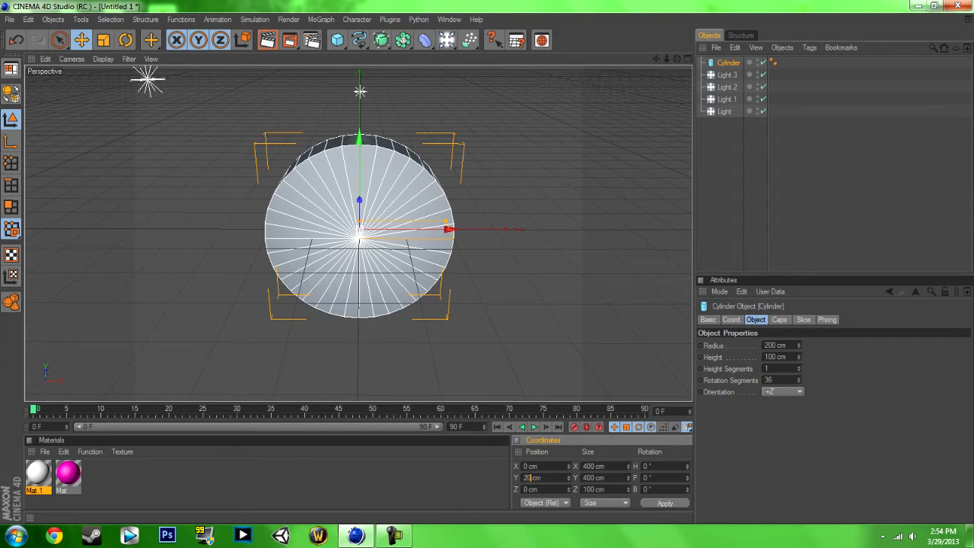
pyautogui.write('0')
pyautogui.press('Return')
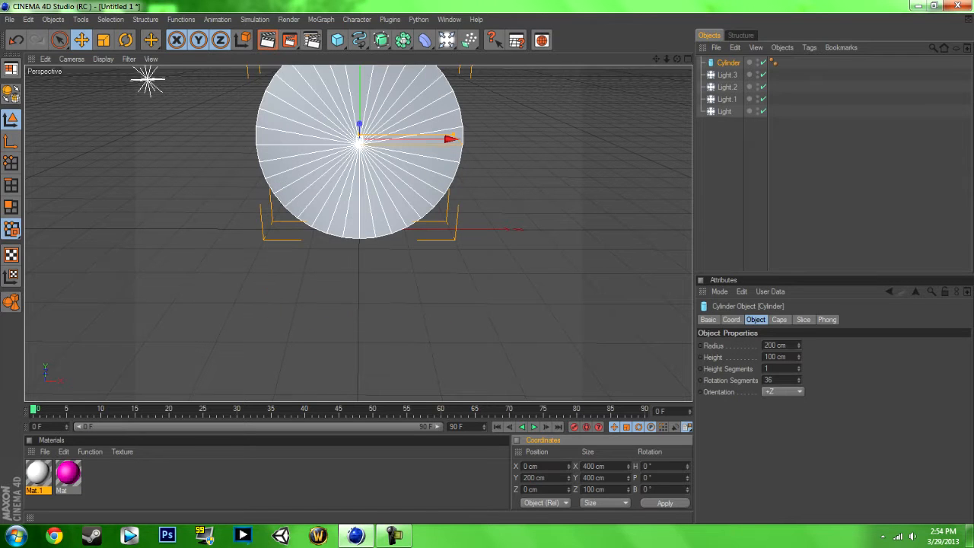
# Add a second cylinder and set its radius to 170 cm
pyautogui.moveTo(656, 59); pyautogui.dragTo(658, 112)
pyautogui.moveTo(677, 59); pyautogui.dragTo(677, 35)
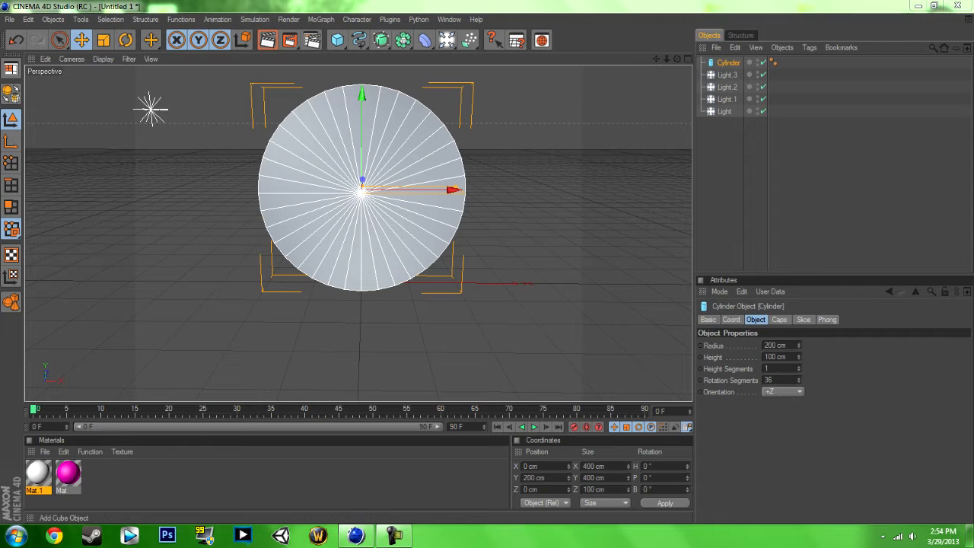
pyautogui.click(337, 39)
pyautogui.click(569, 48)
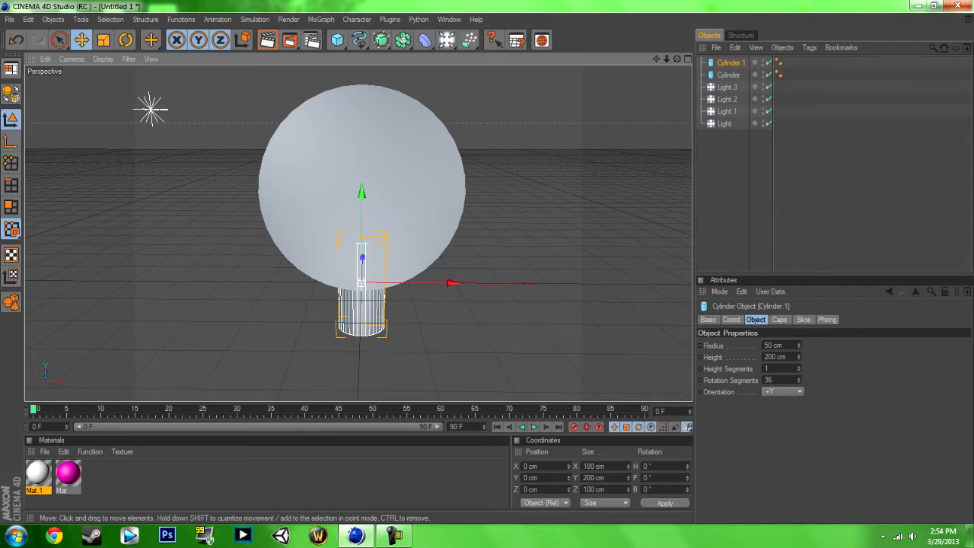
pyautogui.click(766, 345)
pyautogui.write('170')
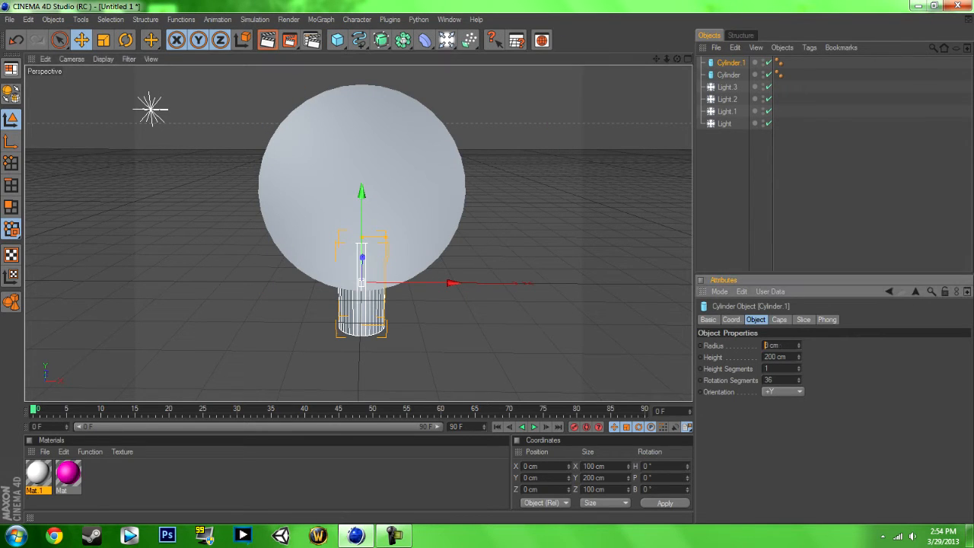
pyautogui.press('Return')
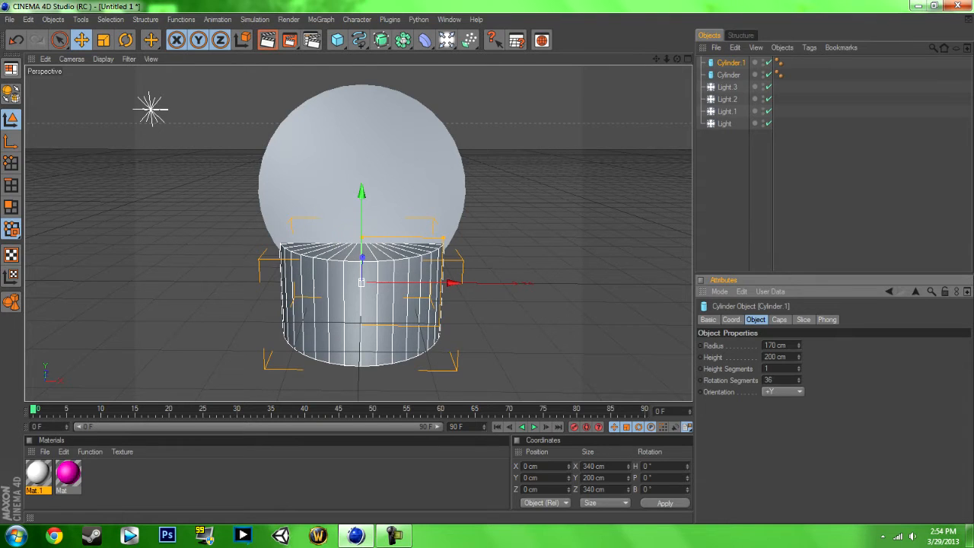
# Set the second cylinder's height to 100 cm
pyautogui.press('BackSpace')
pyautogui.press('Delete')
pyautogui.write('1')
pyautogui.press('BackSpace')
pyautogui.press('Delete')
pyautogui.write('100')
pyautogui.press('Return')
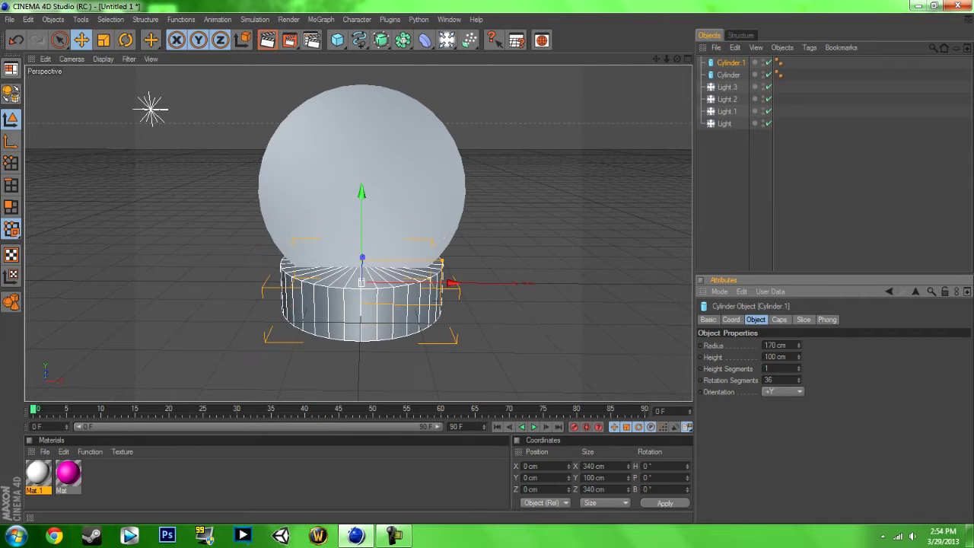
# Orient the second cylinder along +Z and set its Y position to 200 cm so it is centred on the first cylinder
pyautogui.click(782, 391)
pyautogui.click(784, 450)
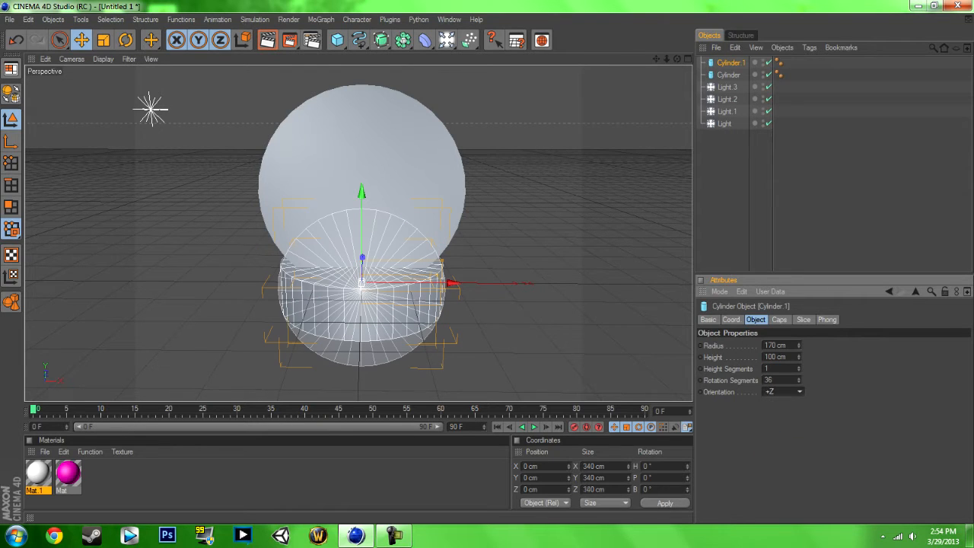
pyautogui.click(524, 478)
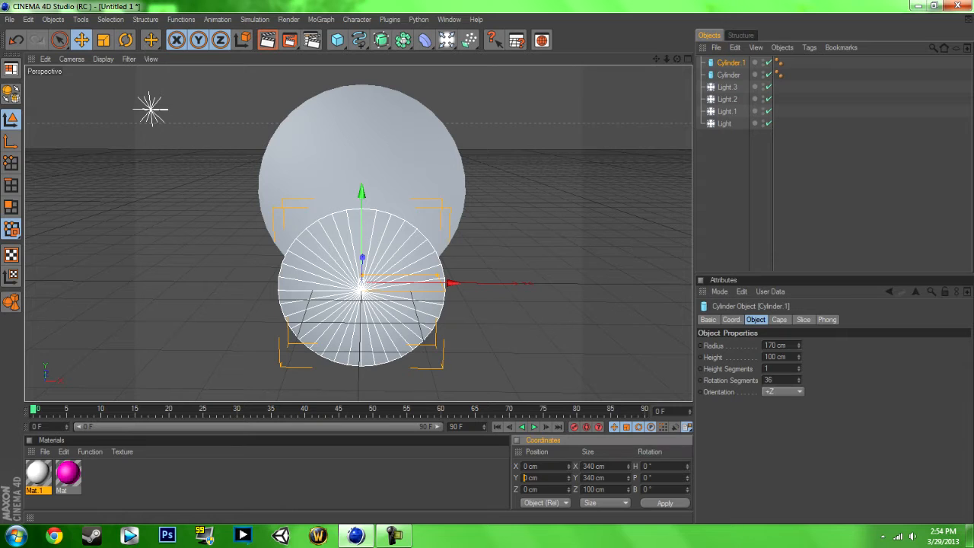
pyautogui.write('20')
pyautogui.press('Return')
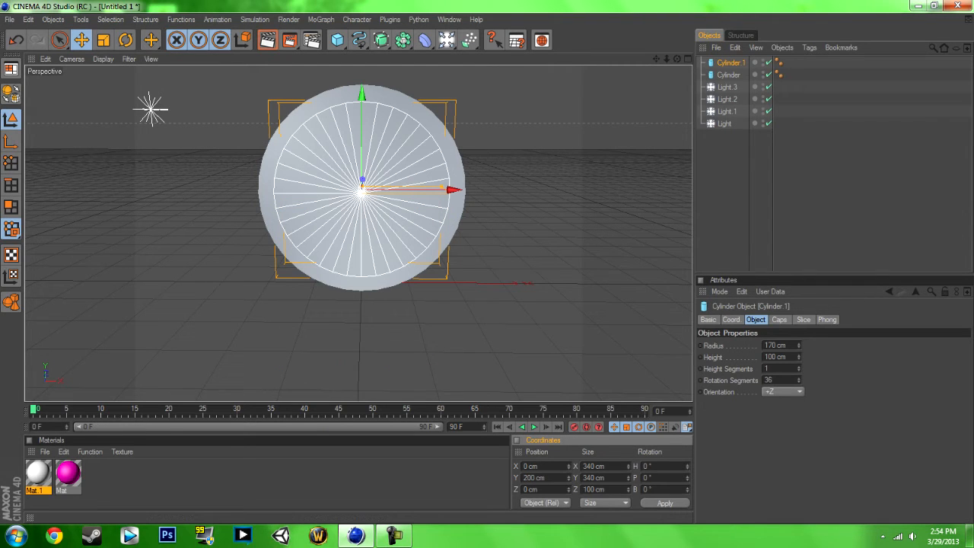
# Set the smaller, 170 cm radius cylinder's height to 105 cm
pyautogui.click(770, 356)
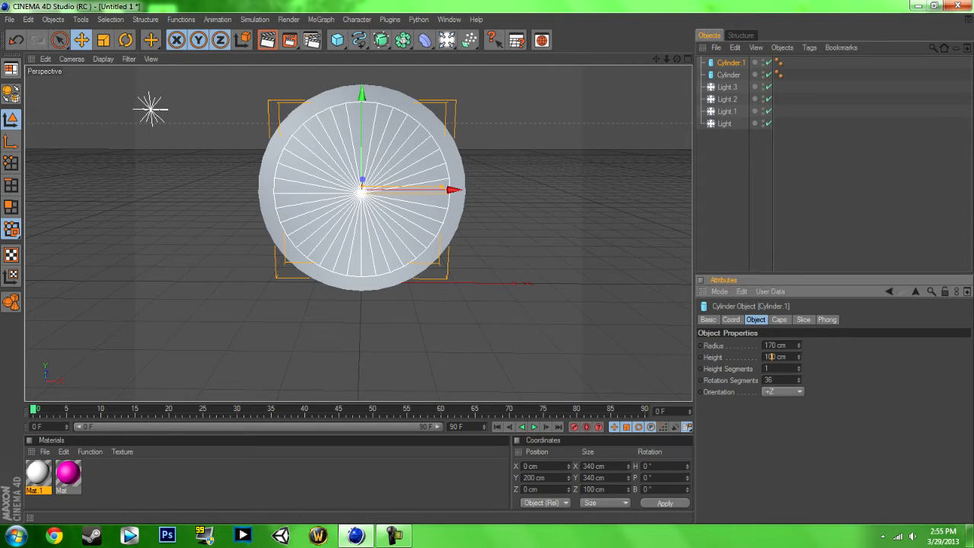
pyautogui.press('Delete')
pyautogui.write('5')
pyautogui.press('Return')
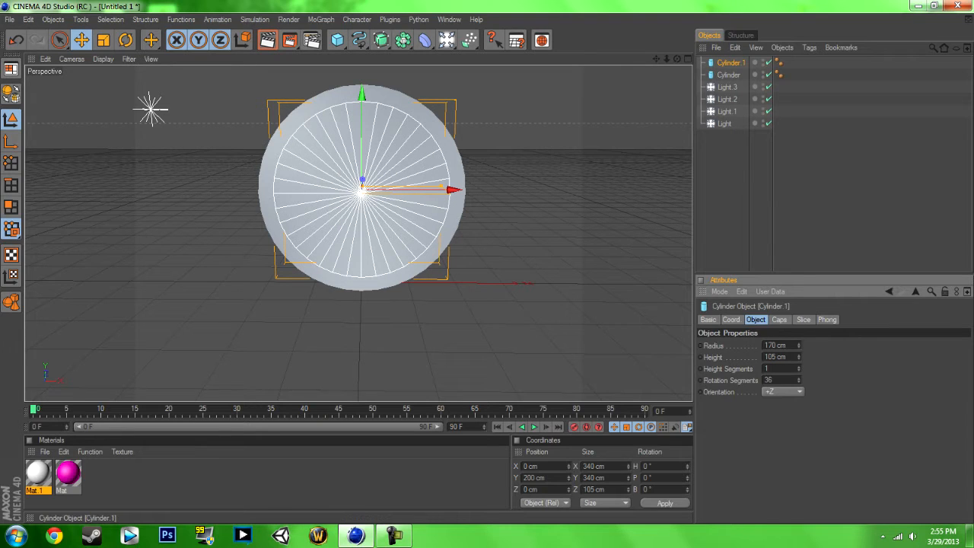
# Rename the smaller cylinder "cutout" and the larger cylinder "body"
pyautogui.doubleClick(731, 63)
pyautogui.write('cutout')
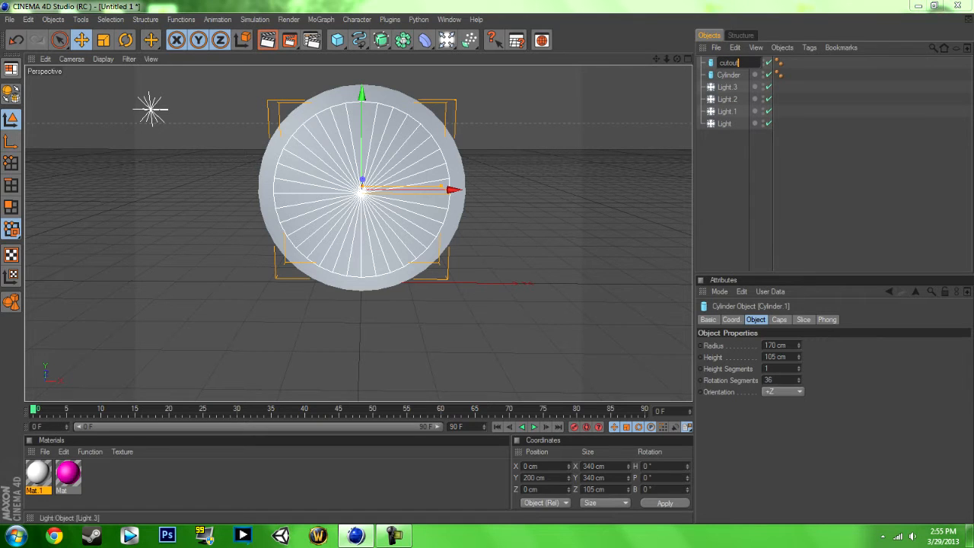
pyautogui.press('Return')
pyautogui.click(729, 75)
pyautogui.doubleClick(729, 74)
pyautogui.write('b')
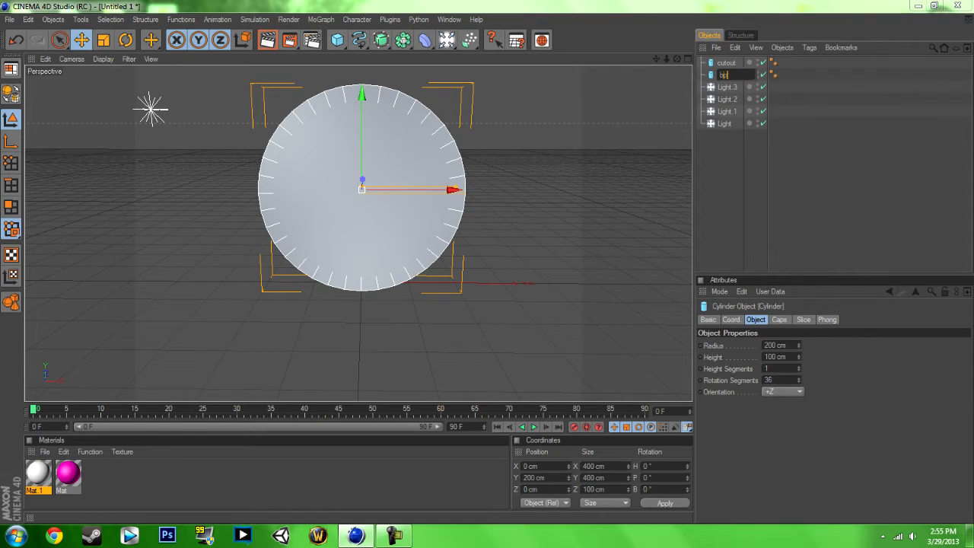
pyautogui.write('ody')
pyautogui.press('Return')
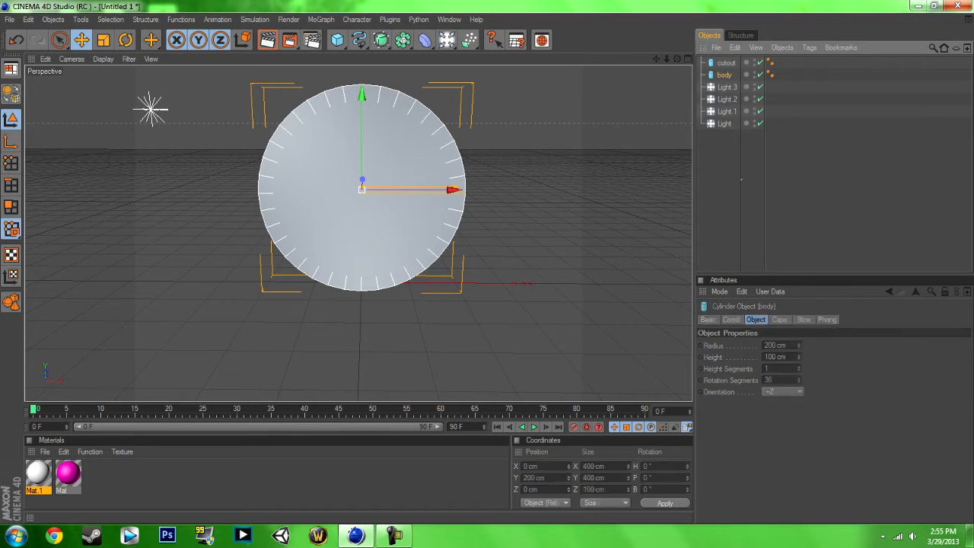
pyautogui.click(732, 177)
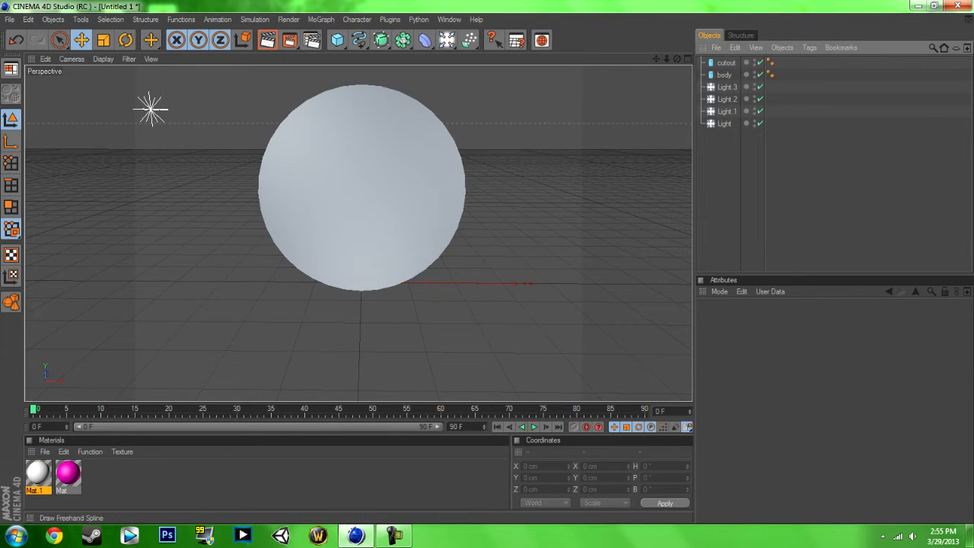
# Add a Boole object and nest body and cutout inside it, with body first so that cutout is subtracted from it
pyautogui.click(402, 40)
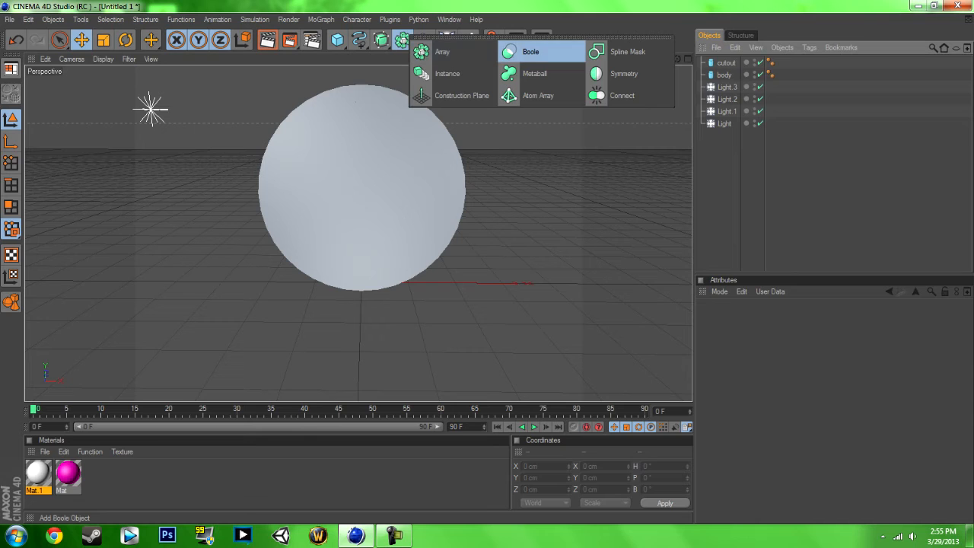
pyautogui.click(524, 51)
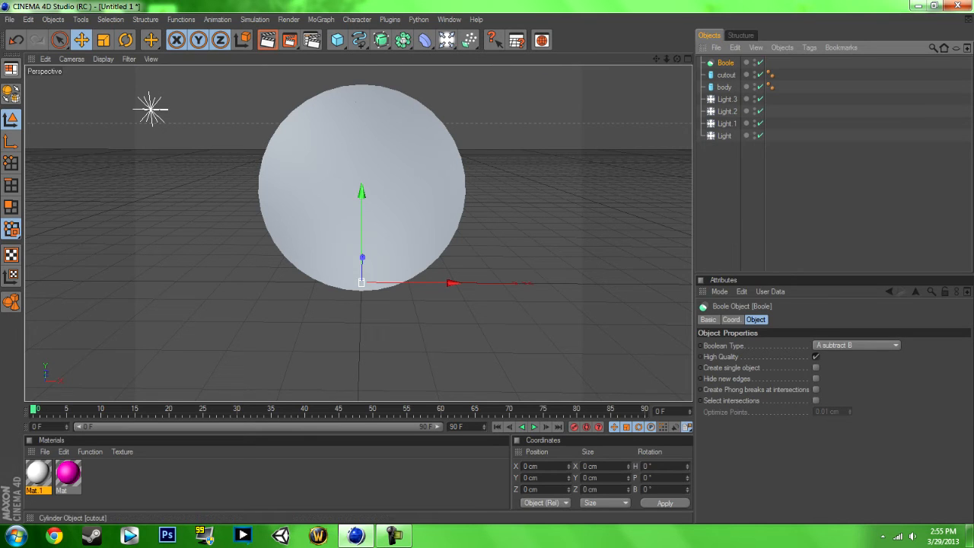
pyautogui.click(724, 87)
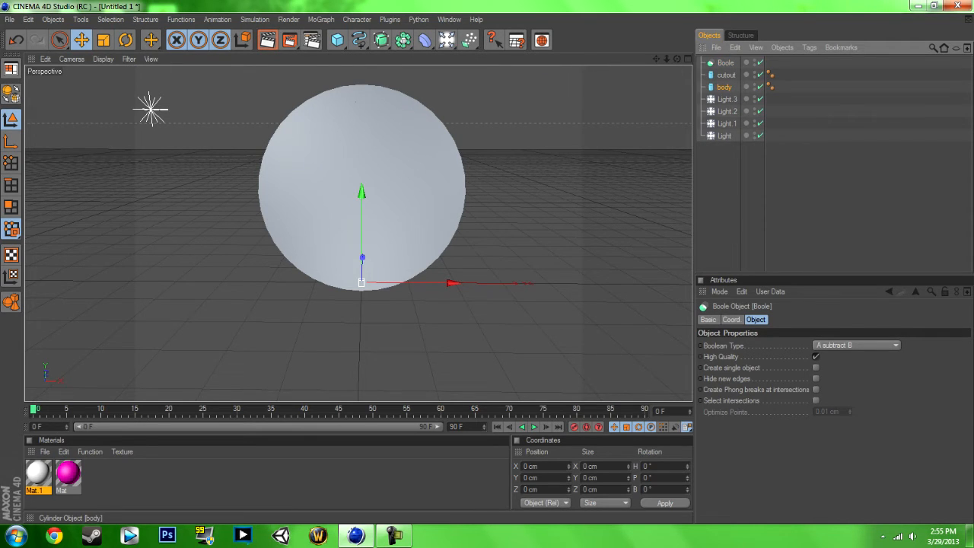
pyautogui.moveTo(724, 87); pyautogui.dragTo(725, 63)
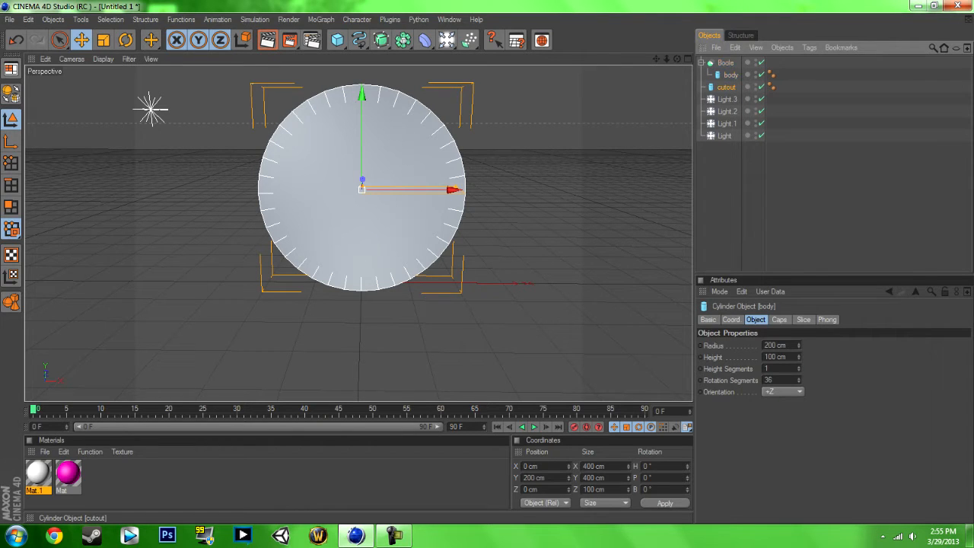
pyautogui.moveTo(725, 86); pyautogui.dragTo(724, 63)
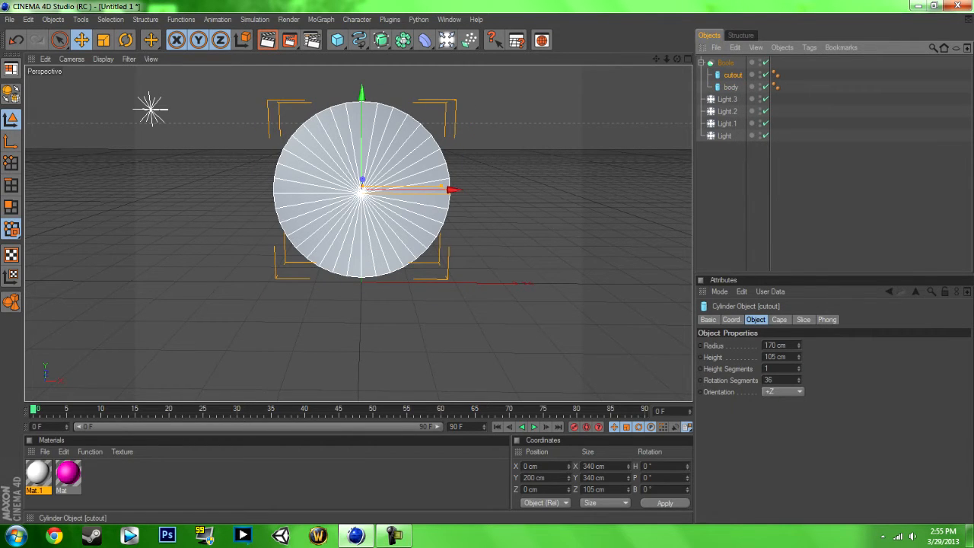
pyautogui.moveTo(731, 76); pyautogui.dragTo(731, 91)
pyautogui.moveTo(677, 59); pyautogui.dragTo(703, 54)
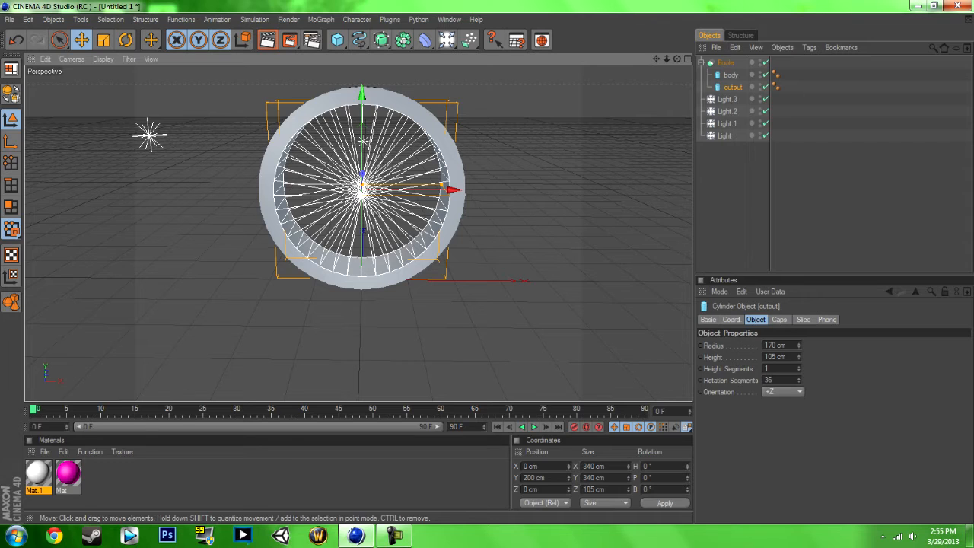
# Move two of the lights farther away from the ring, shifting Light.3 to about 869 cm in X and adjusting its Z position
pyautogui.moveTo(677, 58); pyautogui.dragTo(639, 81)
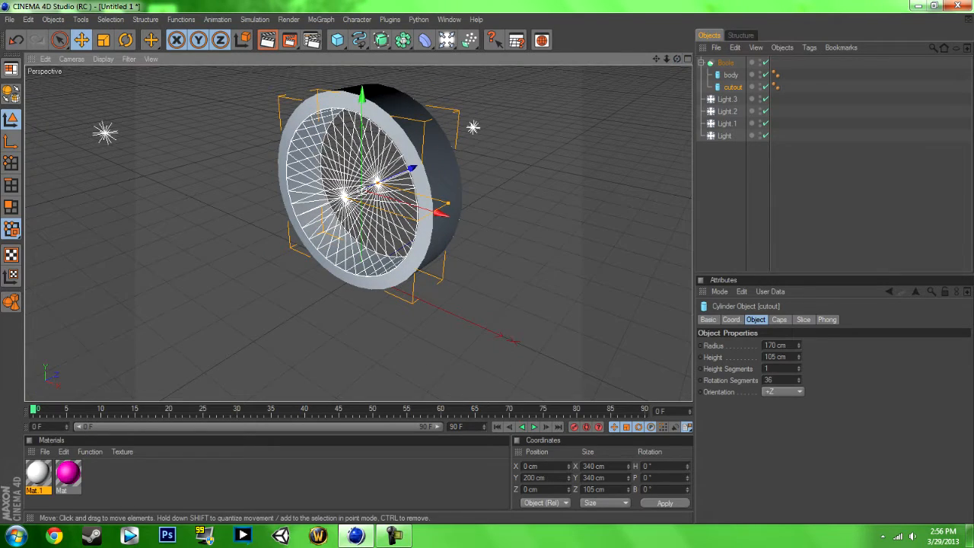
pyautogui.click(105, 133)
pyautogui.moveTo(148, 149); pyautogui.dragTo(74, 120)
pyautogui.moveTo(677, 58); pyautogui.dragTo(731, 36)
pyautogui.click(367, 170)
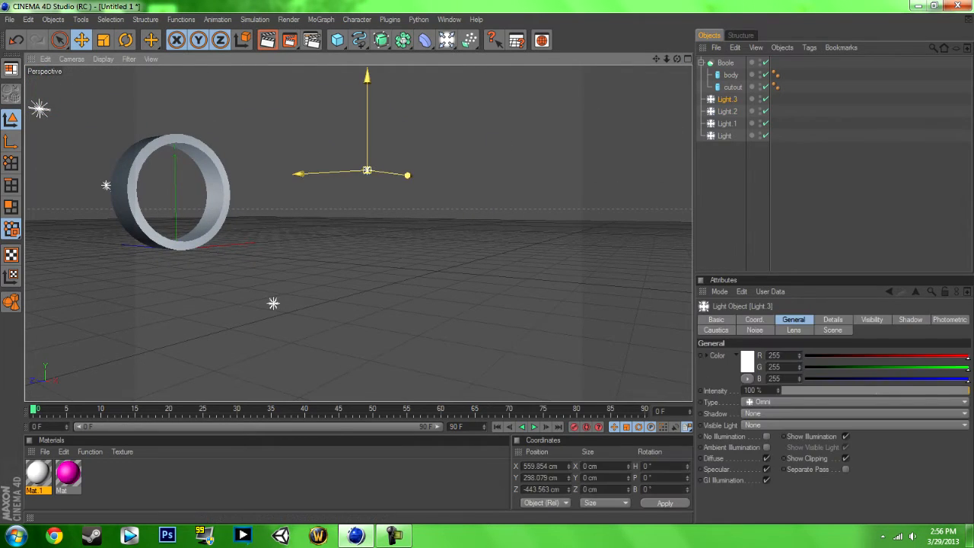
pyautogui.moveTo(407, 174); pyautogui.dragTo(439, 180)
pyautogui.moveTo(677, 59); pyautogui.dragTo(620, 108)
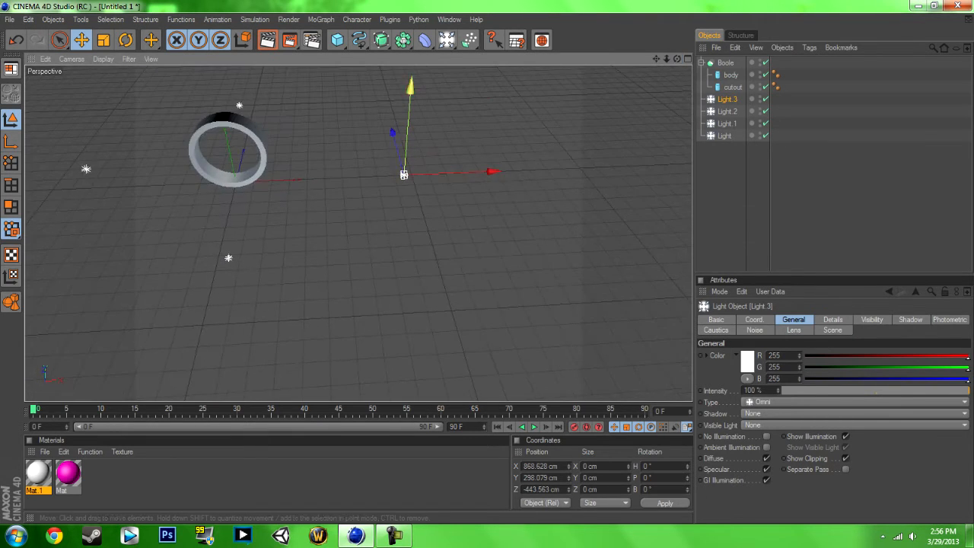
pyautogui.moveTo(393, 133); pyautogui.dragTo(387, 113)
# Add a fifth light and raise it high above the ring, to a Y position of about 1224 cm
pyautogui.moveTo(447, 40); pyautogui.dragTo(479, 51)
pyautogui.moveTo(218, 95); pyautogui.dragTo(200, 6)
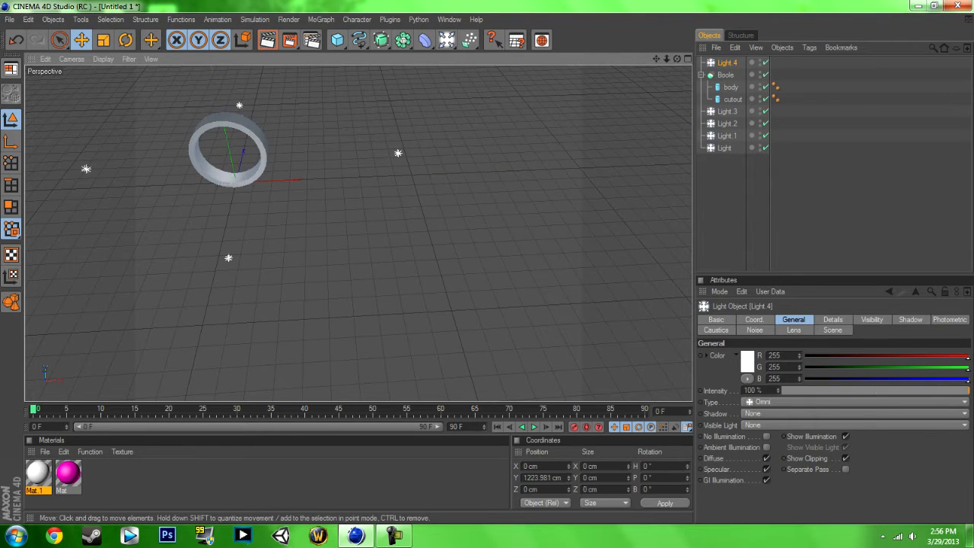
pyautogui.moveTo(656, 59); pyautogui.dragTo(854, 36)
pyautogui.moveTo(666, 58); pyautogui.dragTo(791, 59)
pyautogui.moveTo(656, 58); pyautogui.dragTo(679, 16)
pyautogui.click(563, 159)
# Add a third cylinder and rename it "back"
pyautogui.moveTo(677, 59); pyautogui.dragTo(679, 52)
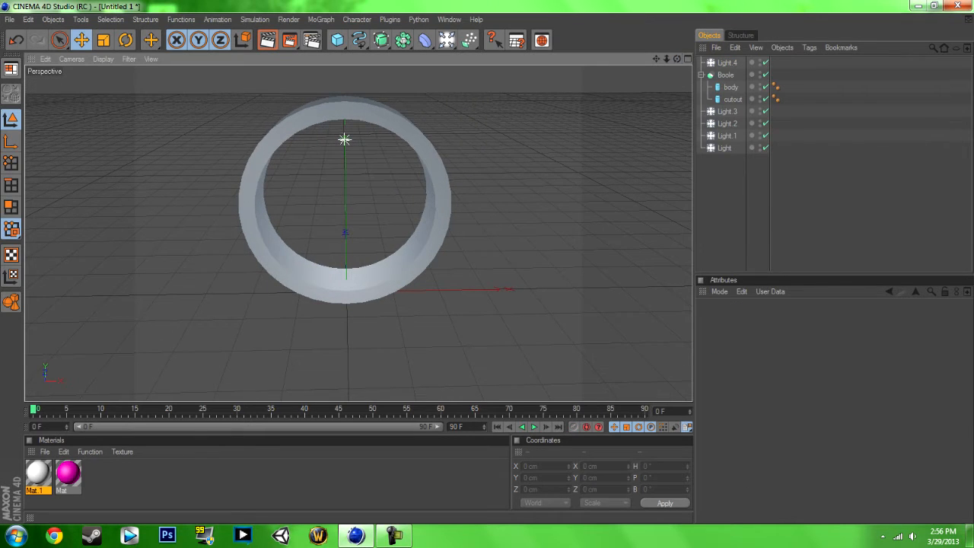
pyautogui.moveTo(337, 40); pyautogui.dragTo(576, 48)
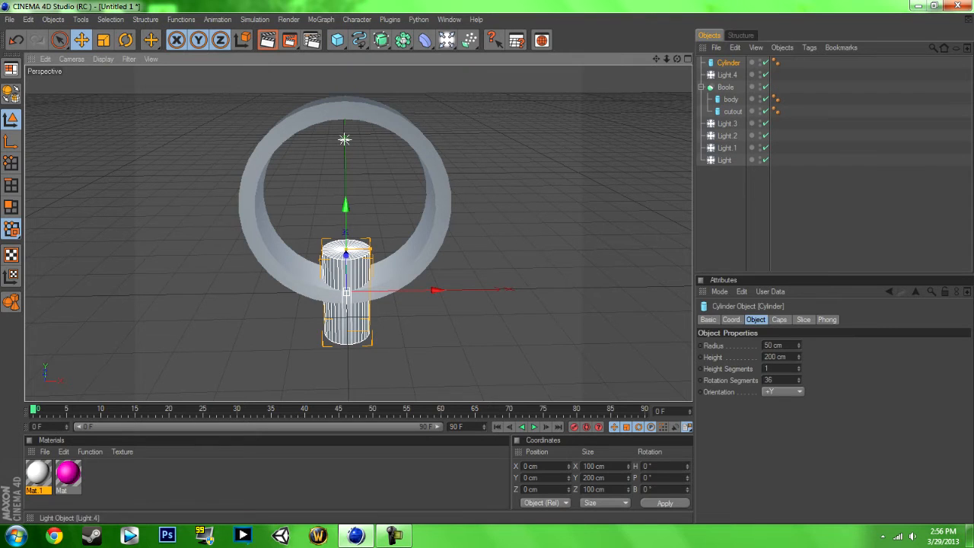
pyautogui.doubleClick(728, 63)
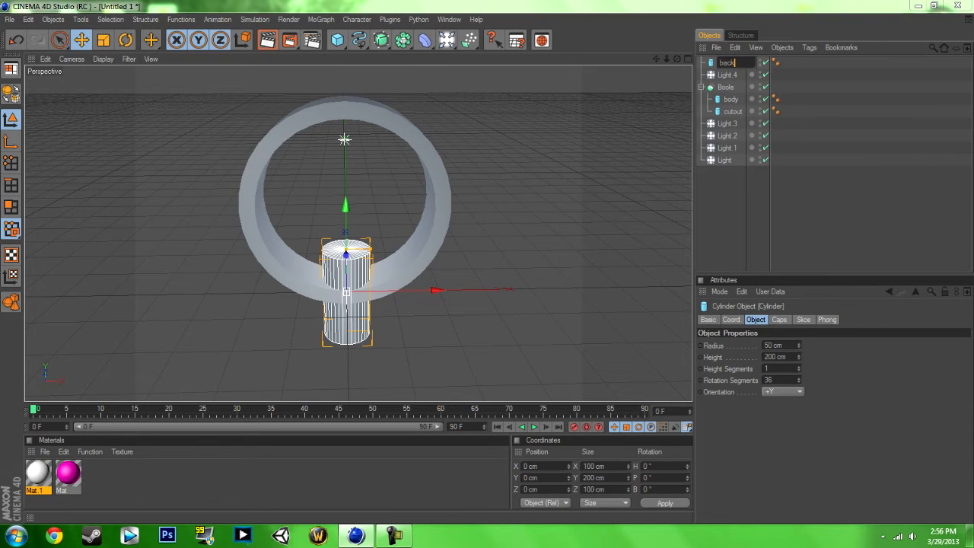
pyautogui.press('Return')
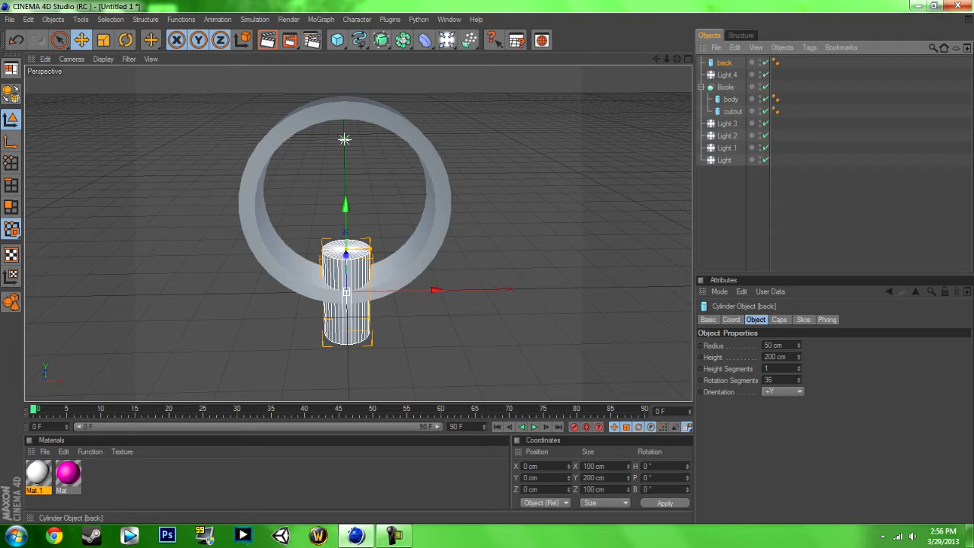
# Set the back cylinder's radius to 200 cm, height to 20 cm and orientation to +Z
pyautogui.click(768, 345)
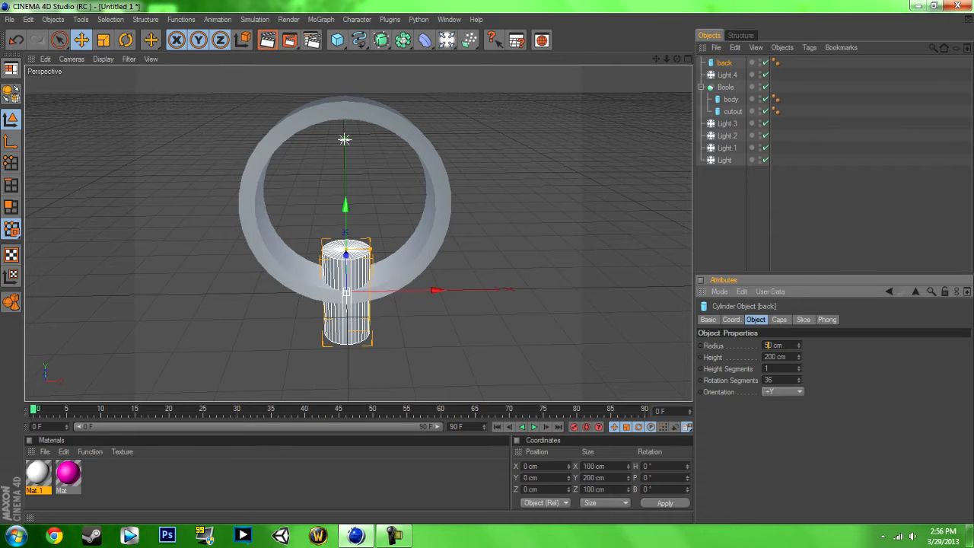
pyautogui.write('200')
pyautogui.press('Return')
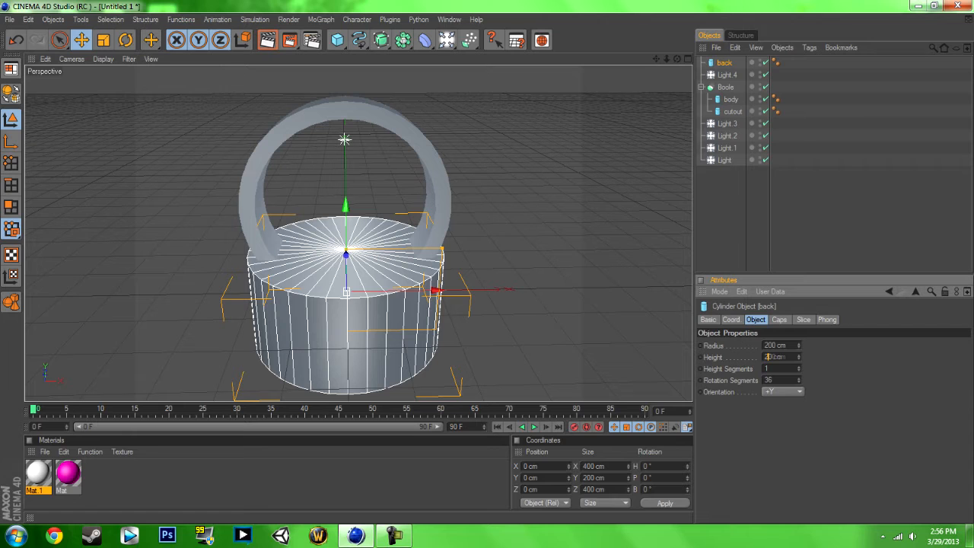
pyautogui.press('Return')
pyautogui.click(782, 391)
pyautogui.click(783, 449)
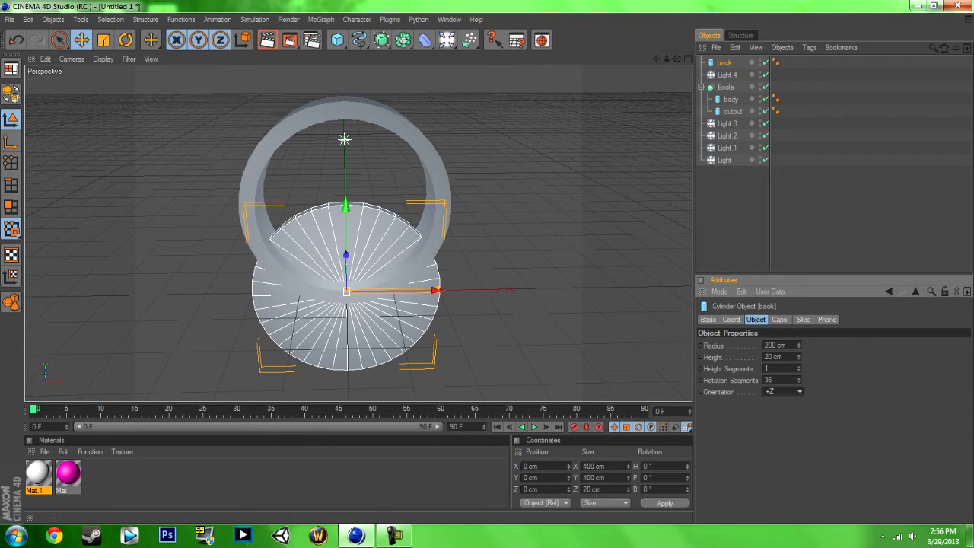
# Set the back cylinder's Y position to 200 cm
pyautogui.click(525, 477)
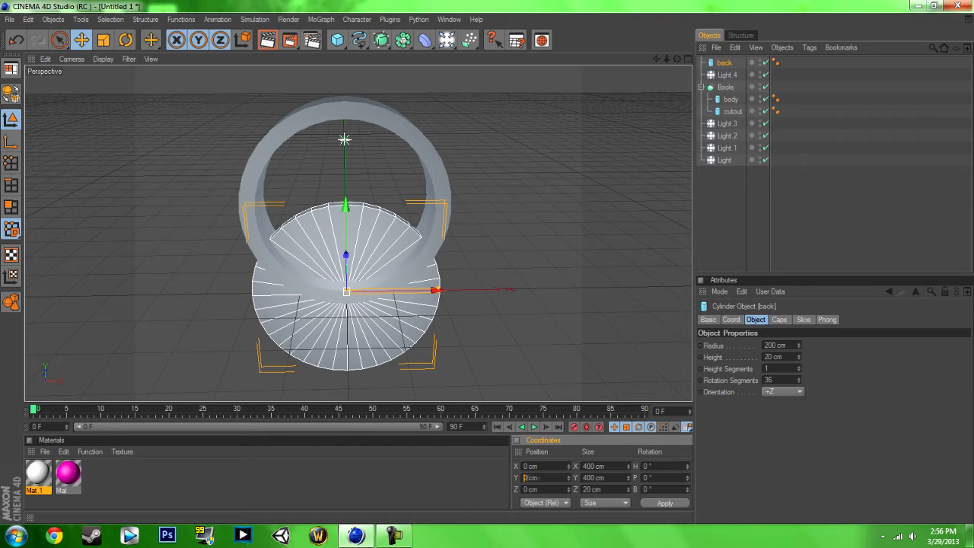
pyautogui.write('200')
pyautogui.press('Return')
# Move the back cylinder along Z to about 58 cm so it closes the rear of the ring
pyautogui.moveTo(676, 59); pyautogui.dragTo(713, 58)
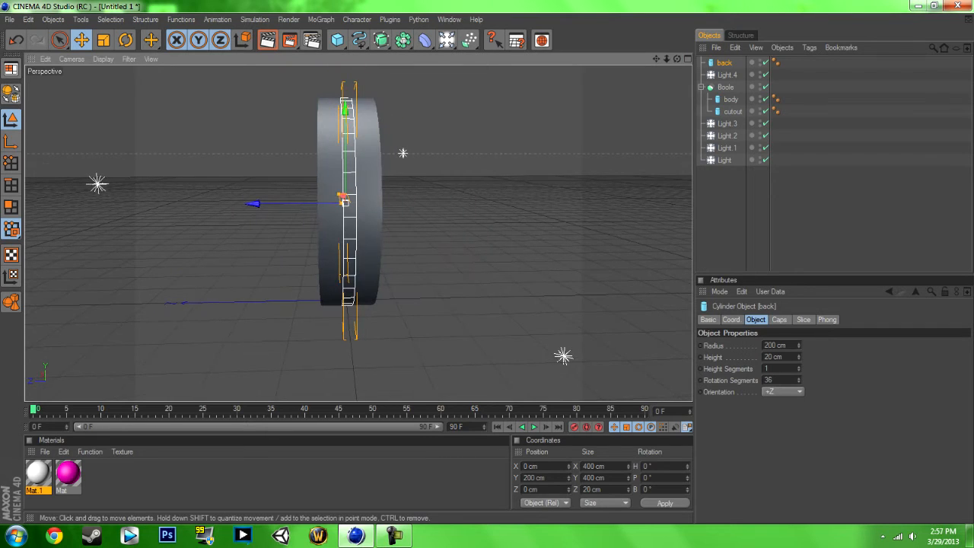
pyautogui.moveTo(259, 203); pyautogui.dragTo(203, 119)
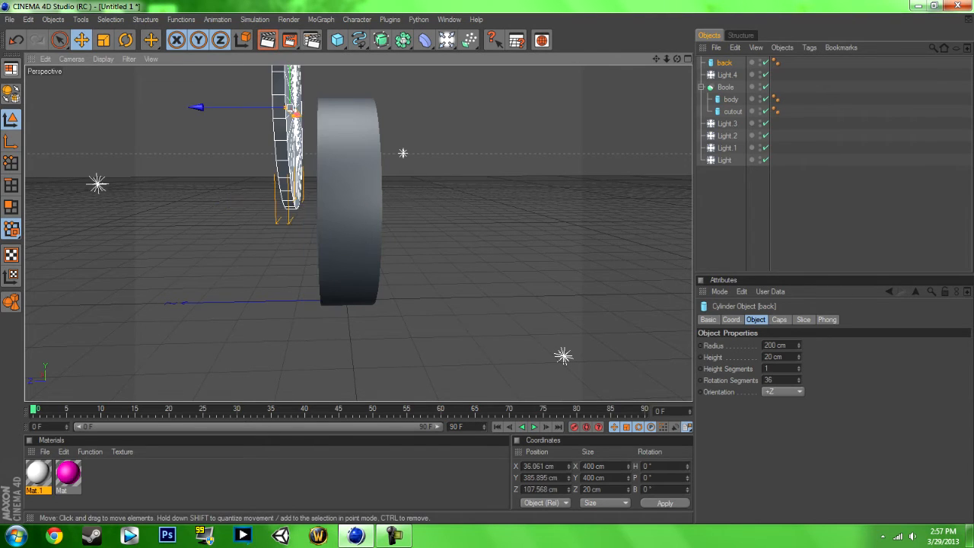
pyautogui.hotkey('ctrl', 'z')
pyautogui.hotkey('ctrl', 'shift', 'a')
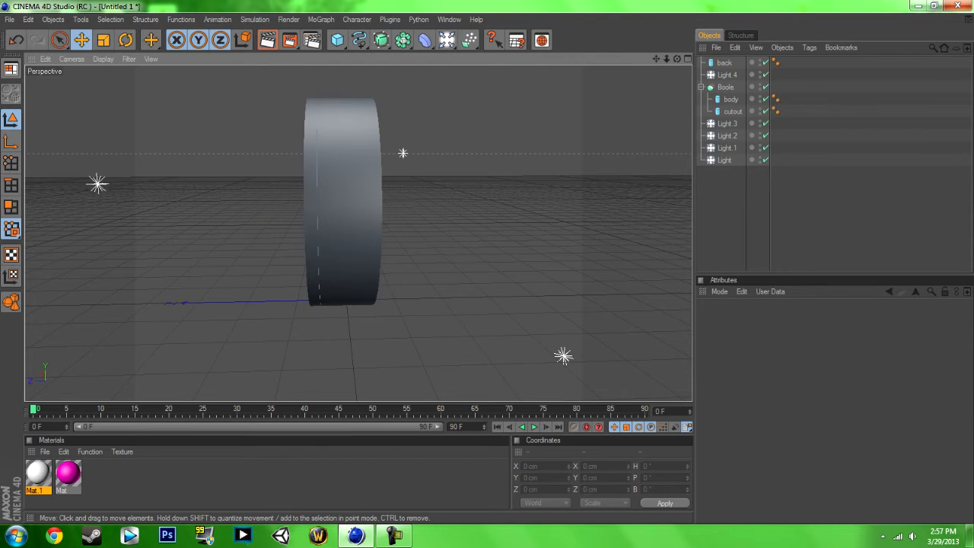
pyautogui.click(311, 206)
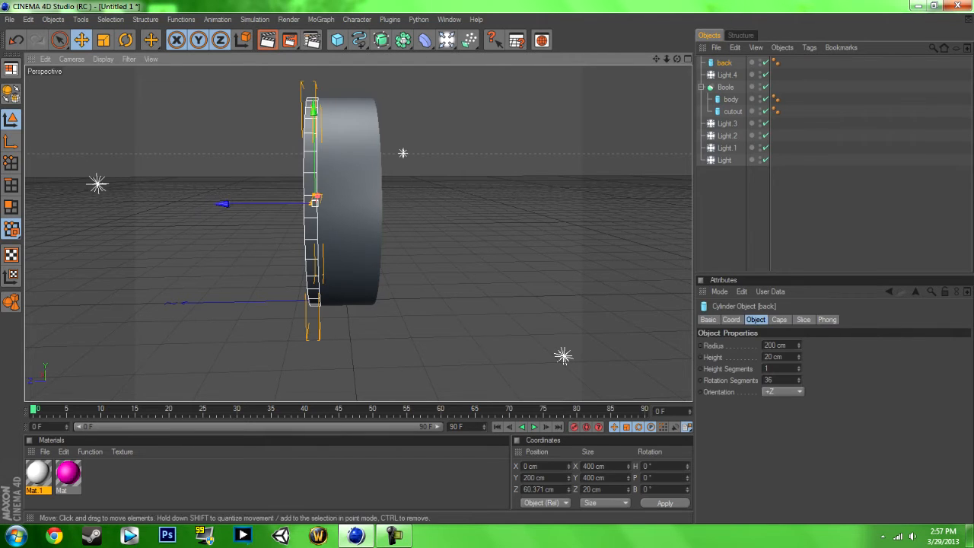
pyautogui.moveTo(222, 203); pyautogui.dragTo(225, 204)
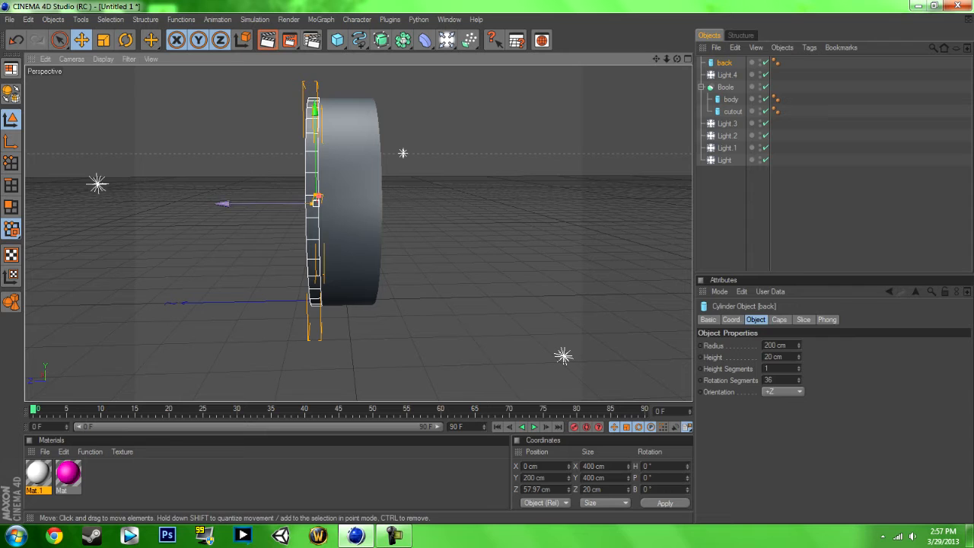
pyautogui.click(217, 236)
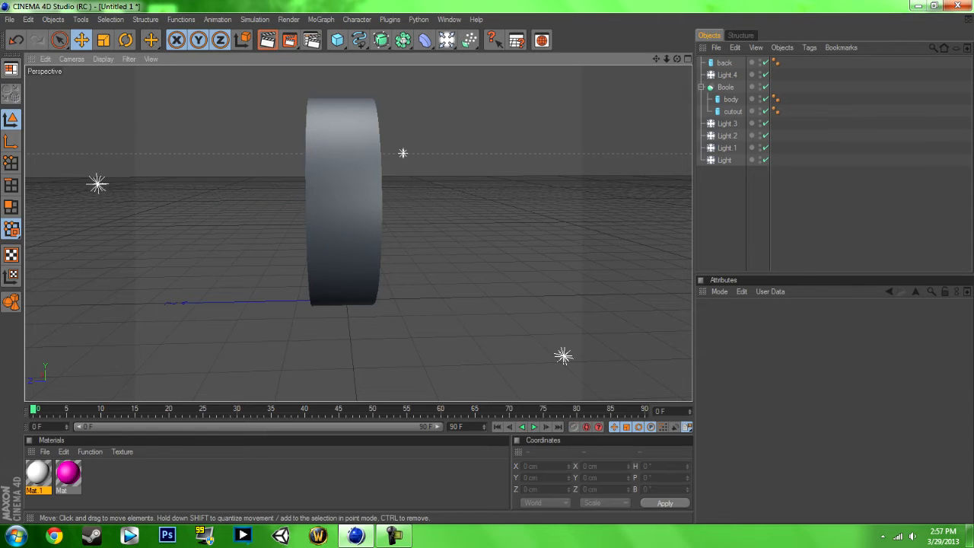
# Apply the magenta material to the back cylinder and the white material to both the body and cutout cylinders
pyautogui.moveTo(676, 58); pyautogui.dragTo(571, 72)
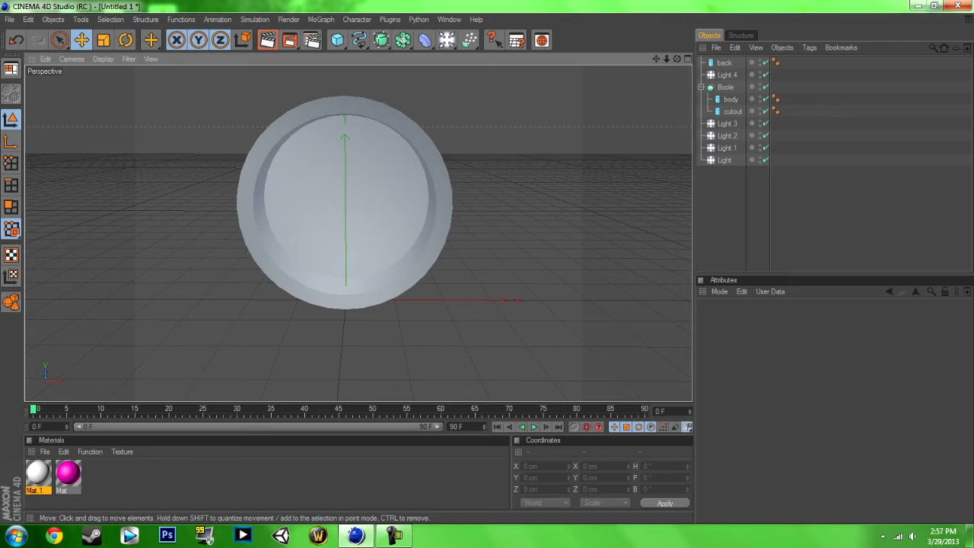
pyautogui.moveTo(68, 473); pyautogui.dragTo(345, 199)
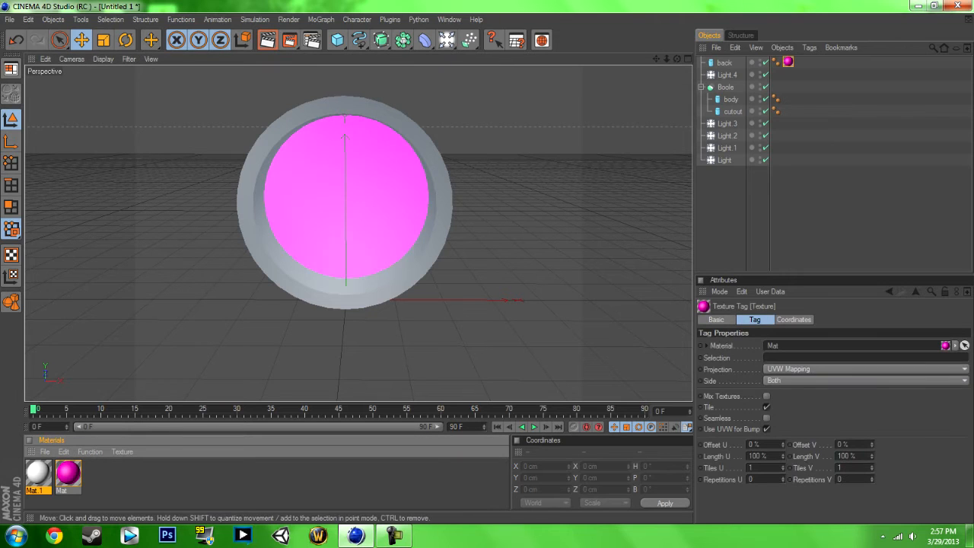
pyautogui.moveTo(38, 473); pyautogui.dragTo(274, 273)
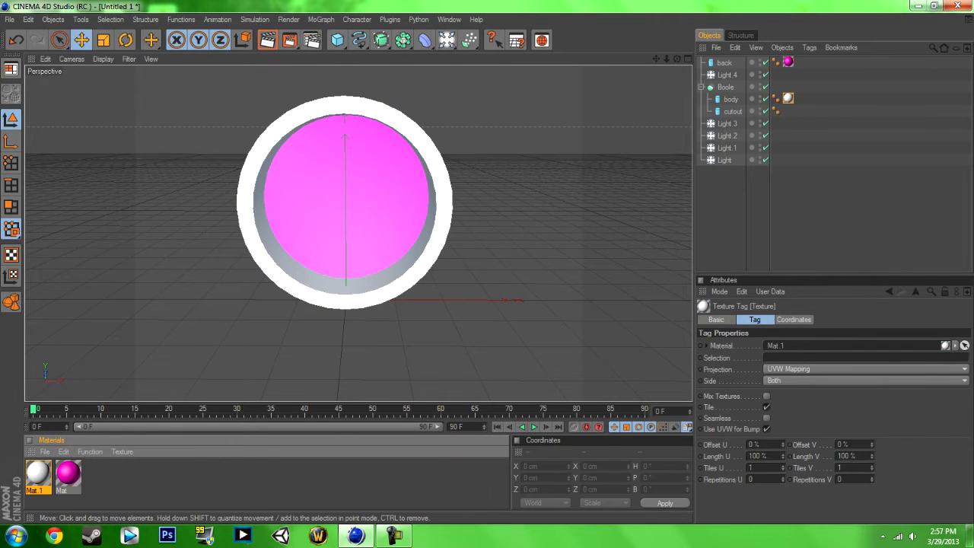
pyautogui.moveTo(38, 474); pyautogui.dragTo(327, 285)
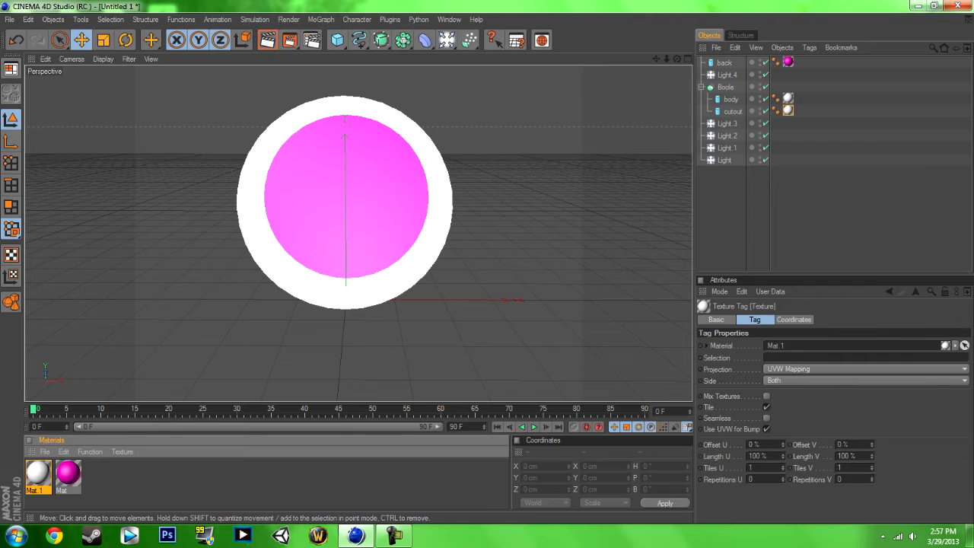
pyautogui.moveTo(677, 58)
pyautogui.mouseDown()
pyautogui.moveTo(719, 48)
pyautogui.moveTo(646, 43)
pyautogui.moveTo(681, 32)
pyautogui.moveTo(679, 53)
pyautogui.mouseUp()
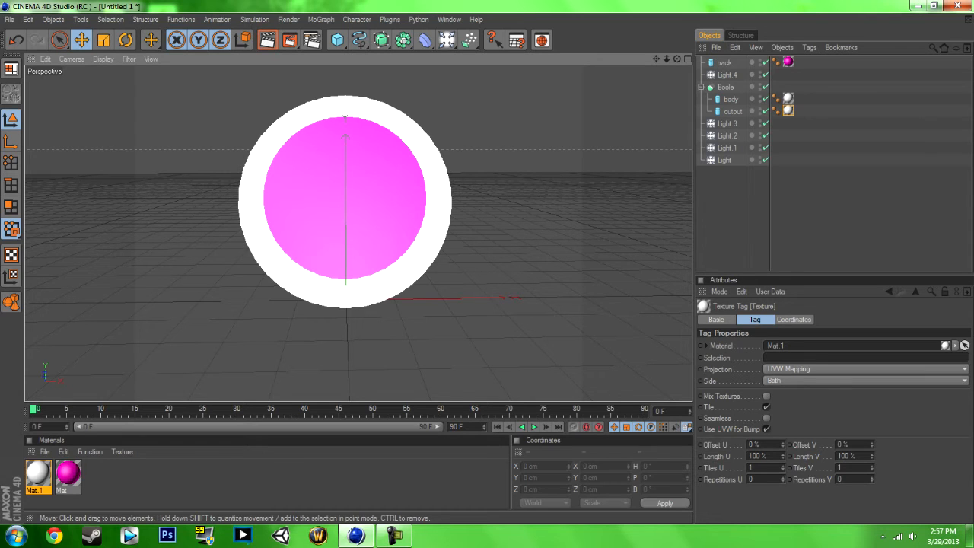
# Add a cylinder with a 120 cm radius, 100 cm height and +Z orientation
pyautogui.moveTo(337, 40); pyautogui.dragTo(576, 48)
pyautogui.click(768, 345)
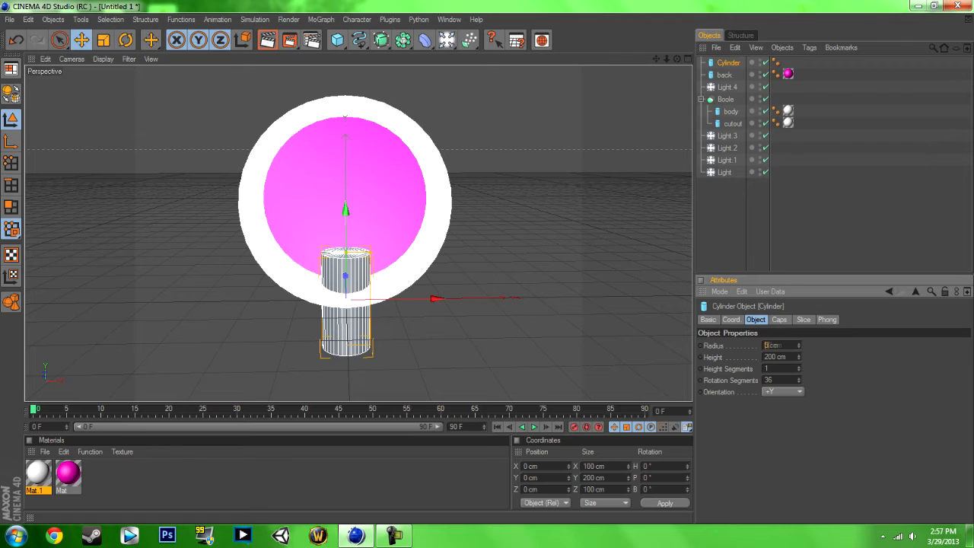
pyautogui.write('12')
pyautogui.press('Return')
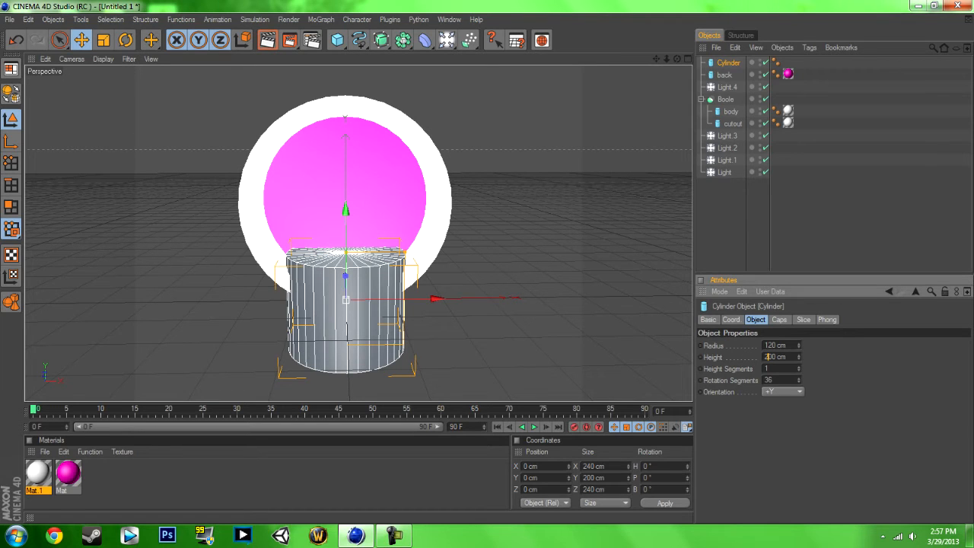
pyautogui.write('1')
pyautogui.press('Return')
pyautogui.click(782, 391)
pyautogui.click(769, 448)
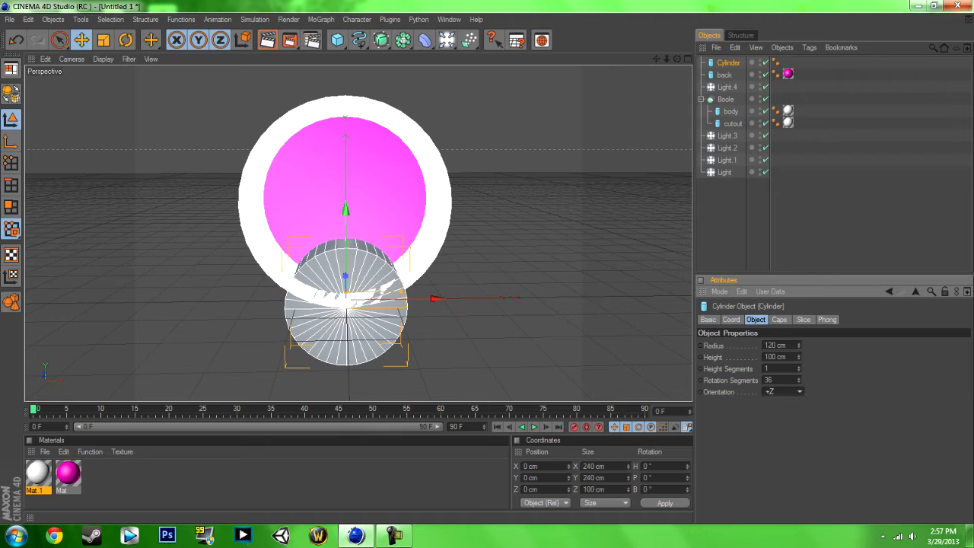
# Set the new cylinder's Y position to 200 cm
pyautogui.click(524, 477)
pyautogui.write('20')
pyautogui.press('Return')
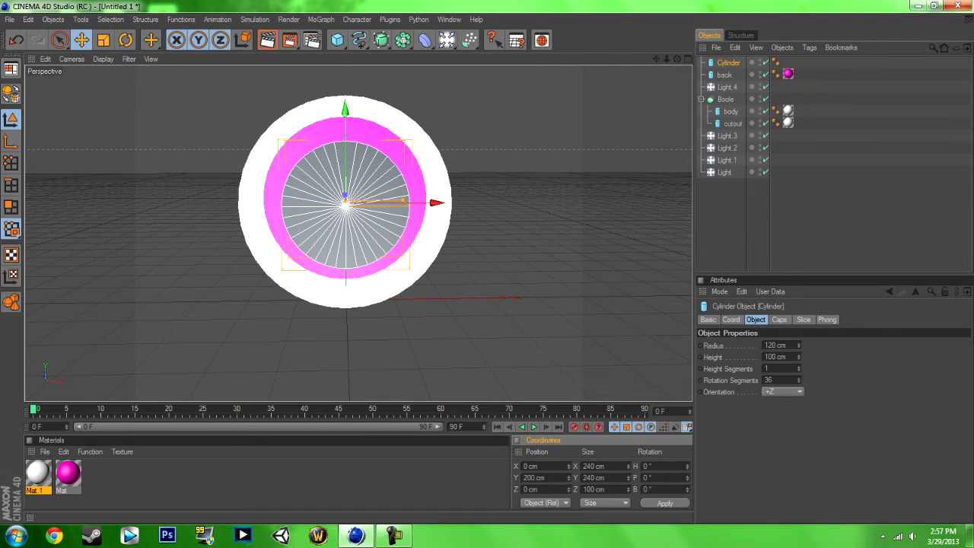
# Set the new inner cylinder's radius to 130 cm and apply the white material to it
pyautogui.click(770, 345)
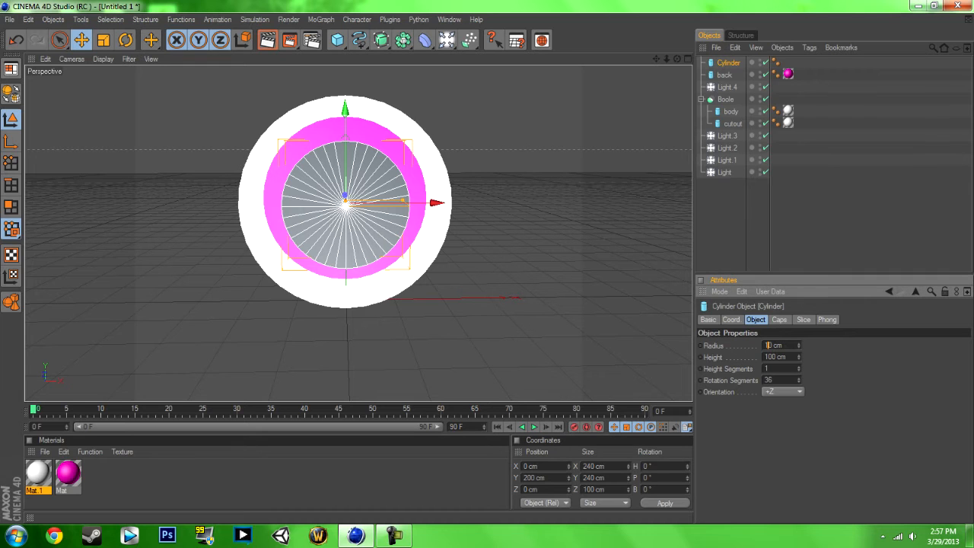
pyautogui.press('Return')
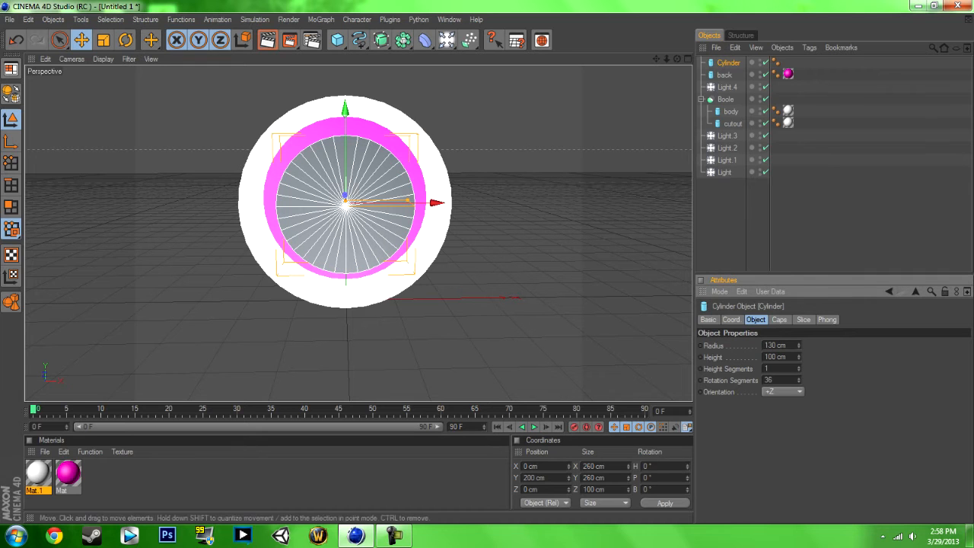
pyautogui.moveTo(676, 58)
pyautogui.mouseDown()
pyautogui.moveTo(672, 50)
pyautogui.moveTo(601, 53)
pyautogui.moveTo(582, 38)
pyautogui.moveTo(676, 70)
pyautogui.mouseUp()
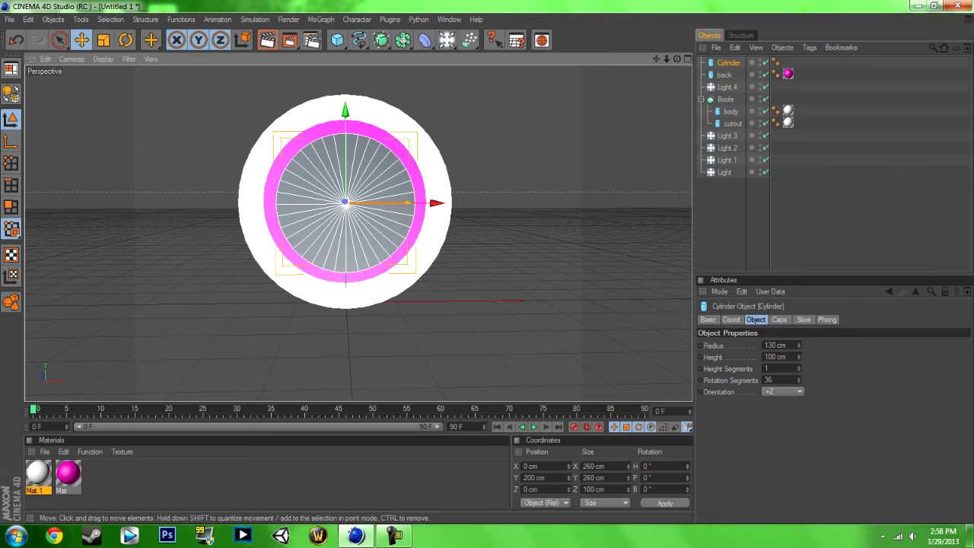
pyautogui.moveTo(38, 473); pyautogui.dragTo(323, 229)
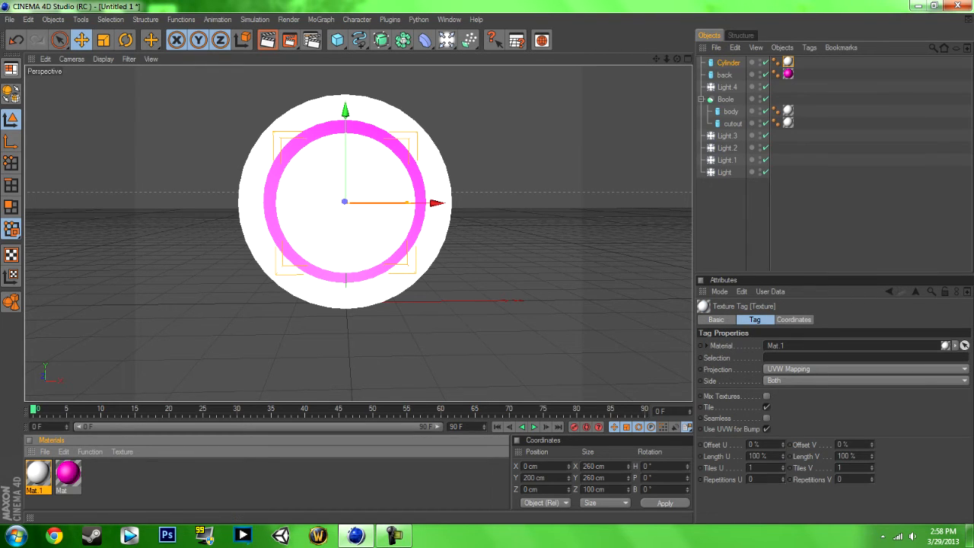
# Add a MoText object reading IMM in the razer regular font
pyautogui.click(321, 19)
pyautogui.click(348, 146)
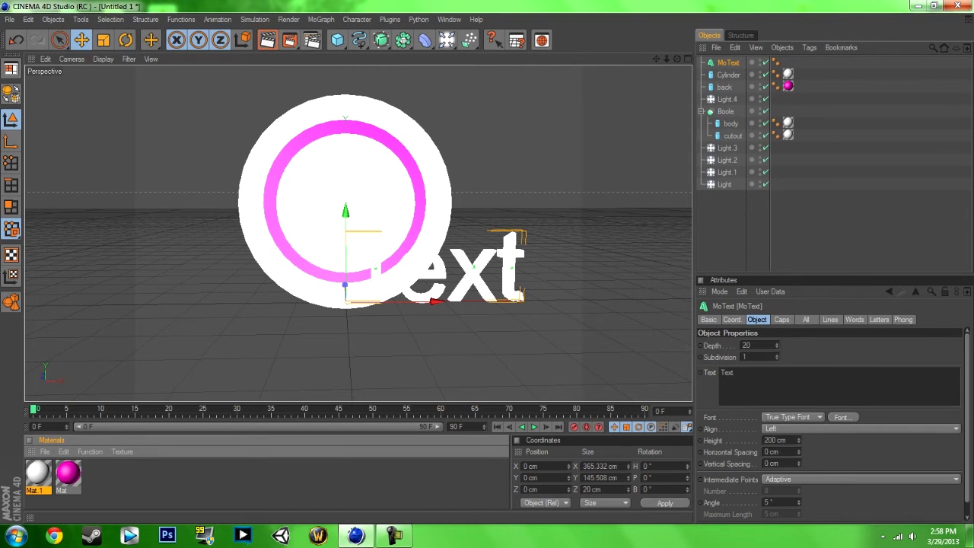
pyautogui.doubleClick(727, 373)
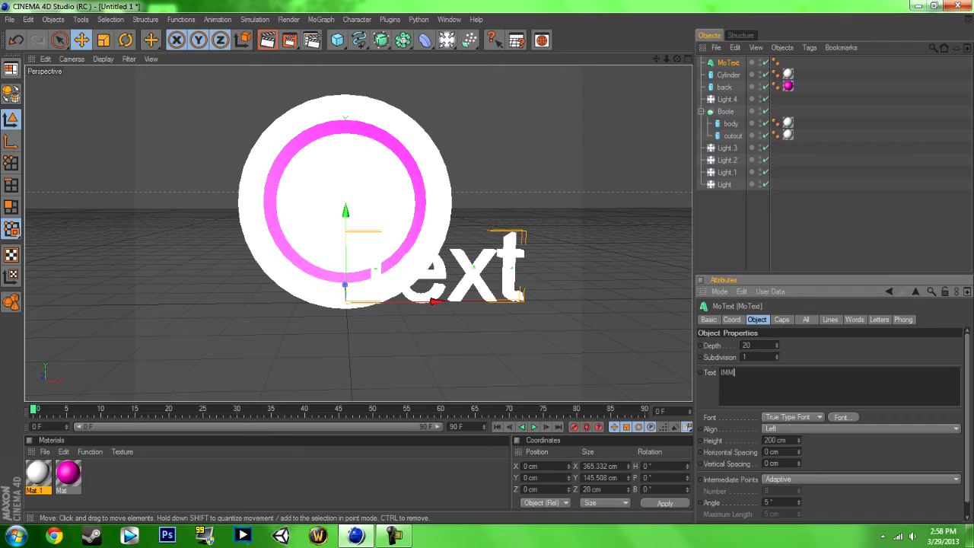
pyautogui.click(842, 417)
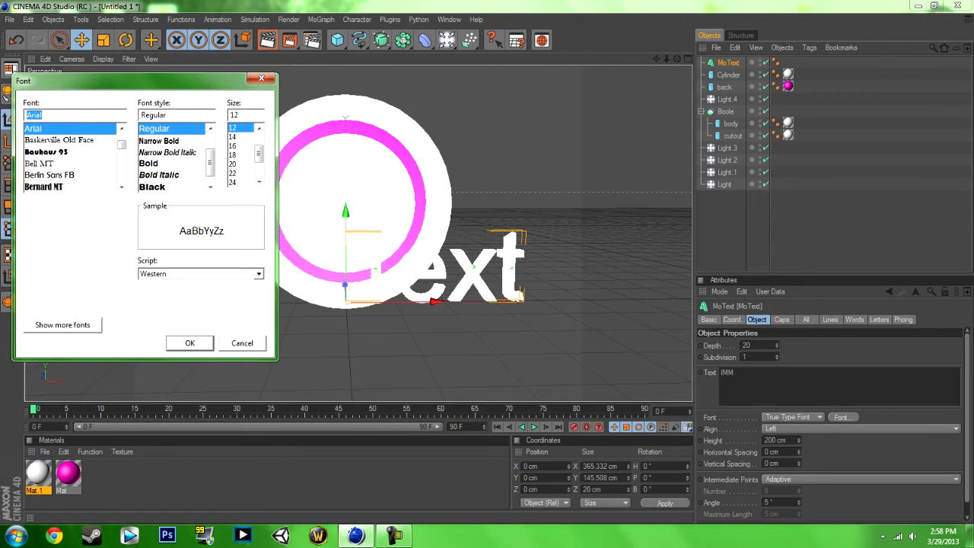
pyautogui.moveTo(122, 145); pyautogui.dragTo(122, 171)
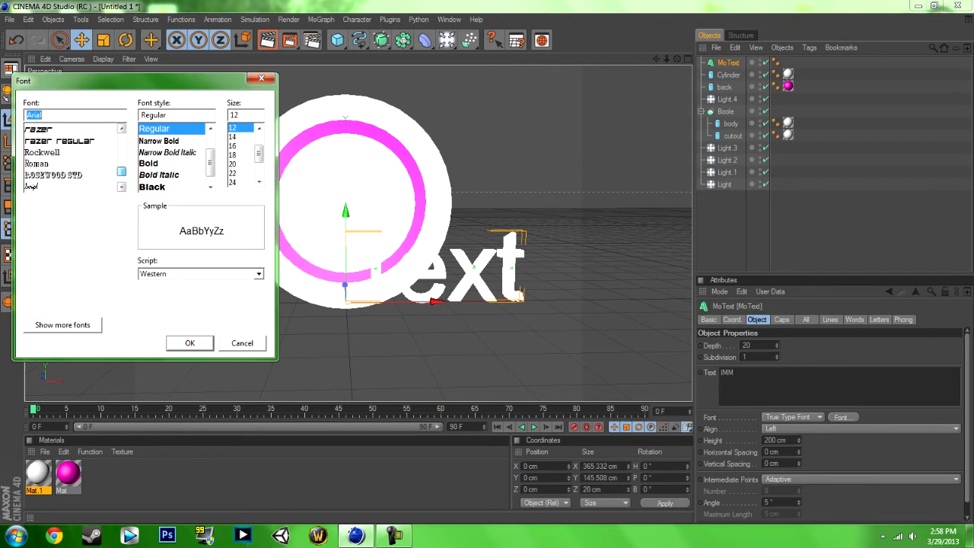
pyautogui.click(59, 141)
pyautogui.click(190, 343)
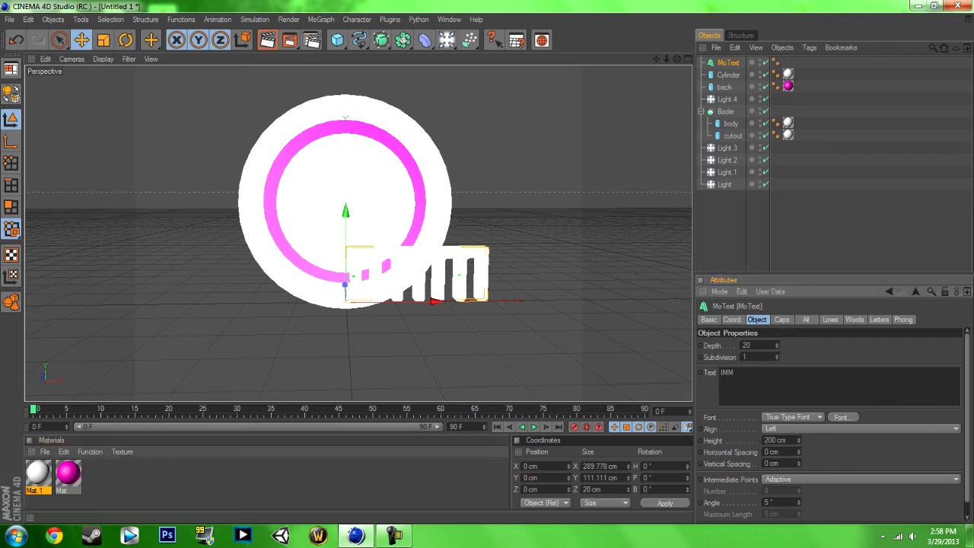
# Apply the magenta material to the IMM text and set its depth to 100
pyautogui.moveTo(68, 472); pyautogui.dragTo(455, 273)
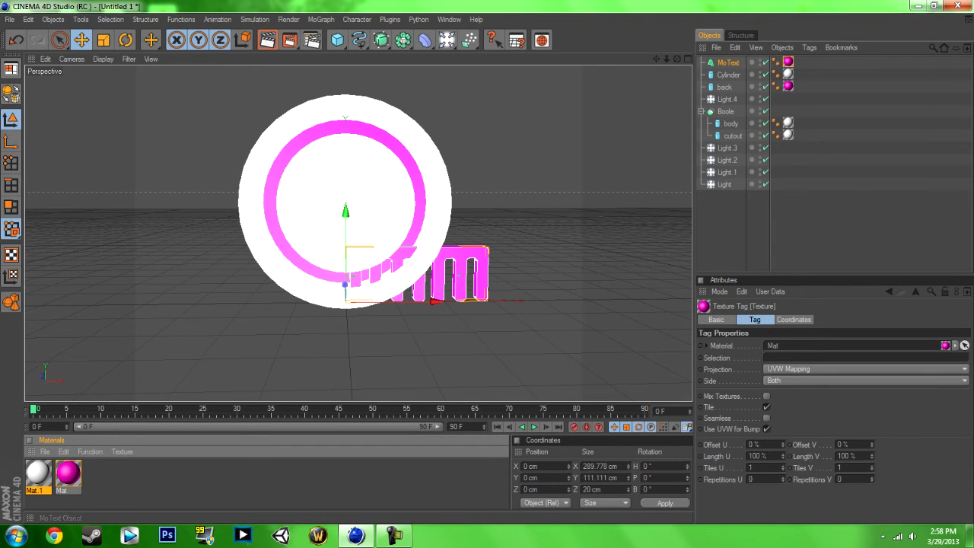
pyautogui.click(728, 62)
pyautogui.click(746, 345)
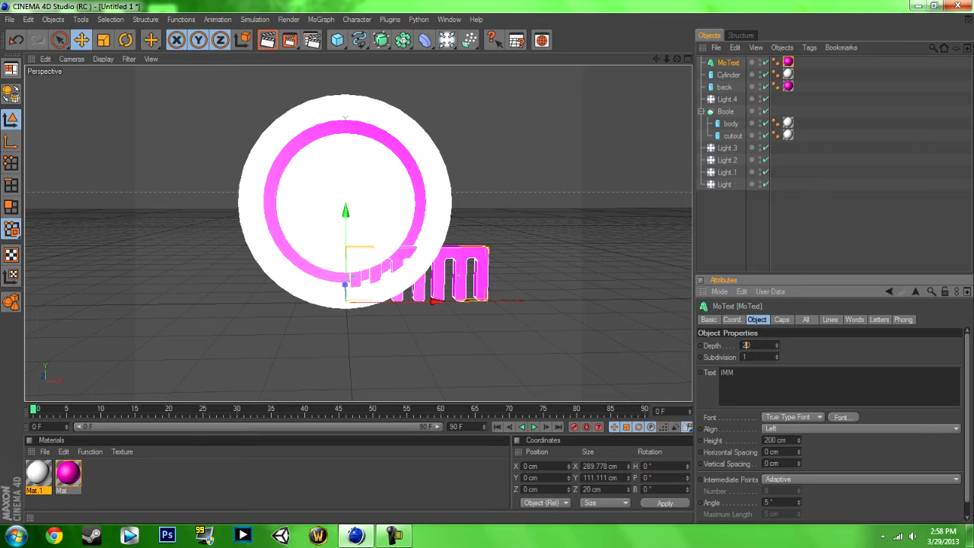
pyautogui.write('100')
pyautogui.press('Return')
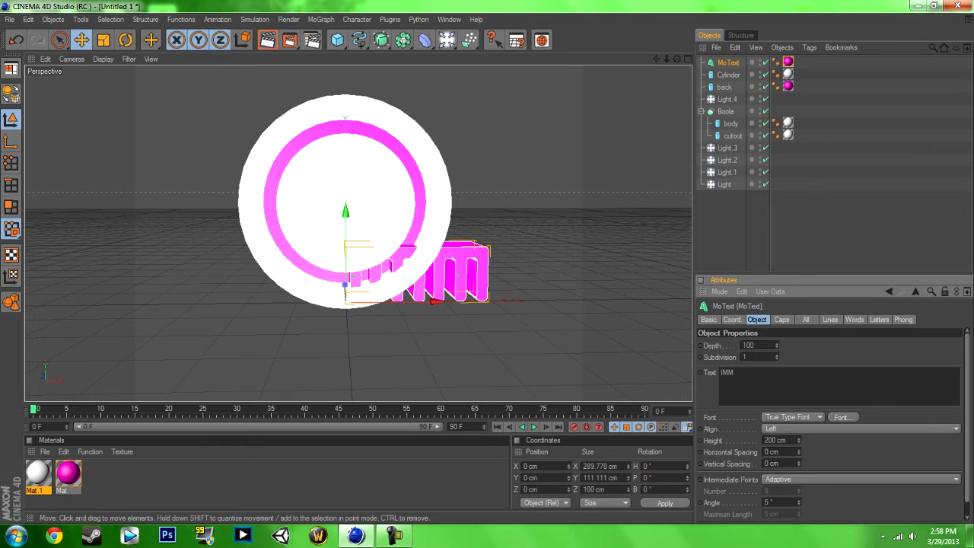
# Move the IMM text forward through the ring to a Z position of -60 cm
pyautogui.moveTo(677, 58); pyautogui.dragTo(795, 51)
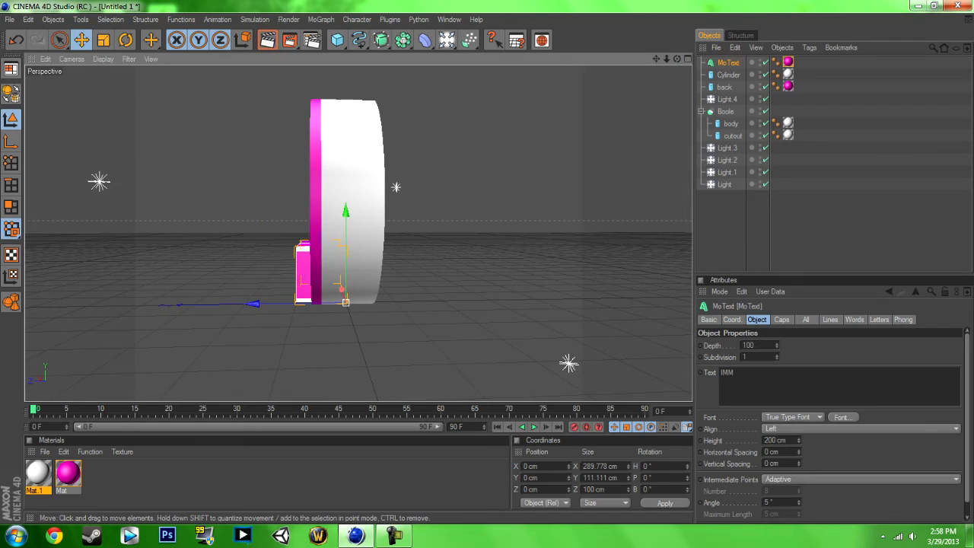
pyautogui.moveTo(253, 303); pyautogui.dragTo(283, 304)
pyautogui.moveTo(676, 58); pyautogui.dragTo(650, 51)
pyautogui.moveTo(559, 489); pyautogui.dragTo(527, 490)
pyautogui.write('60')
pyautogui.press('Return')
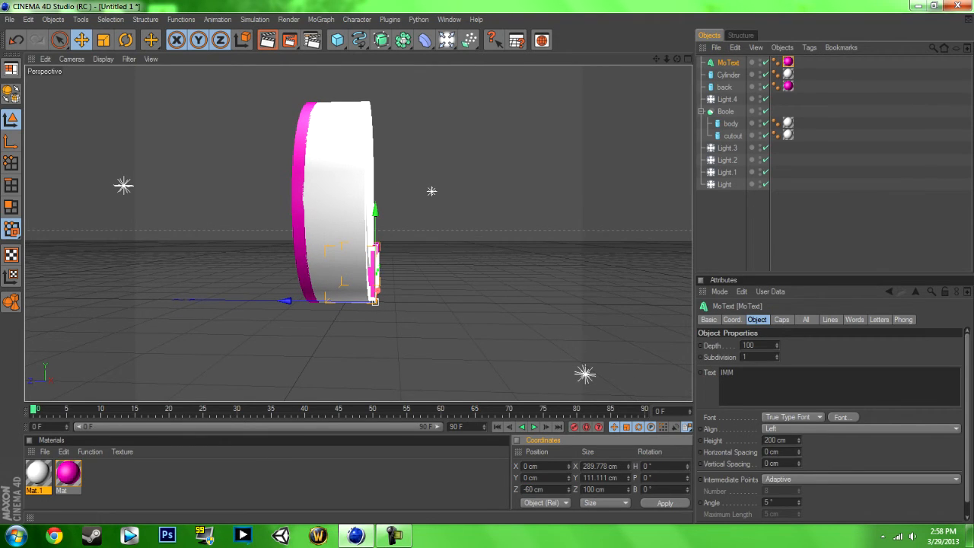
# Set the IMM text's Z position to -50 cm
pyautogui.moveTo(677, 59)
pyautogui.mouseDown()
pyautogui.moveTo(663, 58)
pyautogui.moveTo(674, 58)
pyautogui.mouseUp()
pyautogui.click(545, 426)
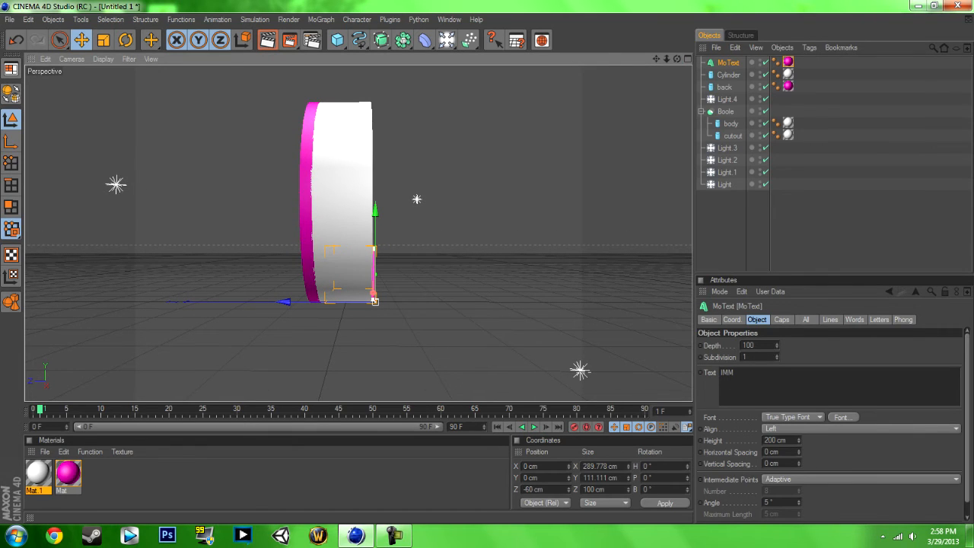
pyautogui.click(527, 489)
pyautogui.write('-50')
pyautogui.press('Return')
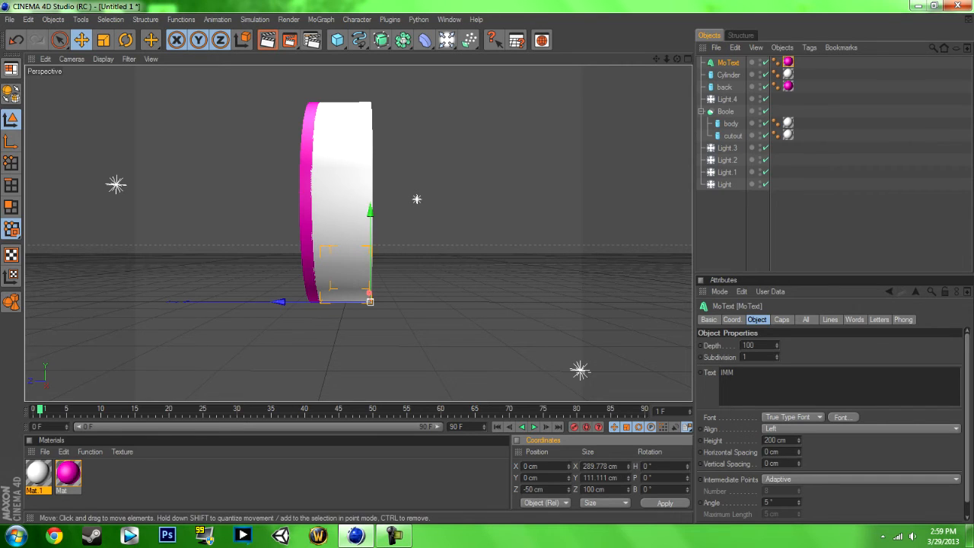
# Set the IMM text's extrusion depth to 110
pyautogui.click(749, 344)
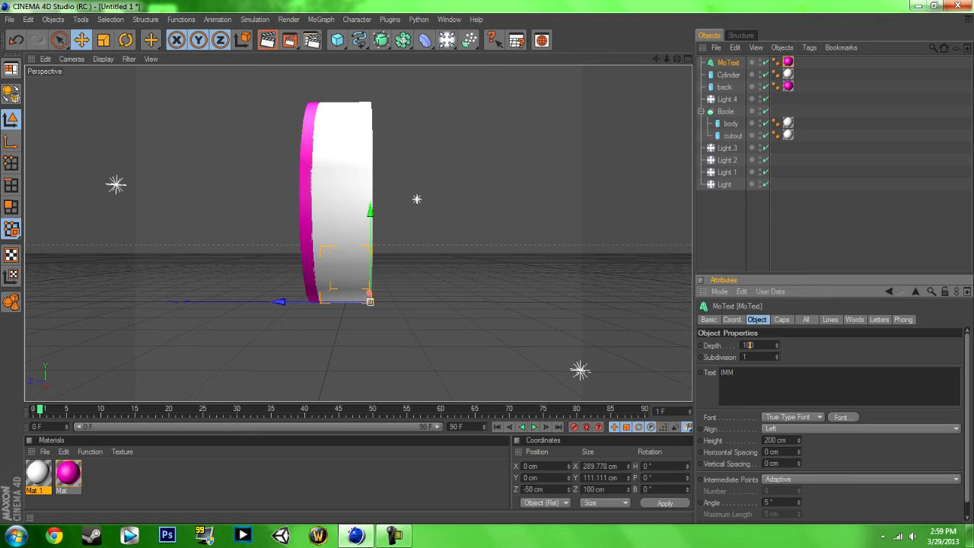
pyautogui.press('BackSpace')
pyautogui.write('1')
pyautogui.press('Return')
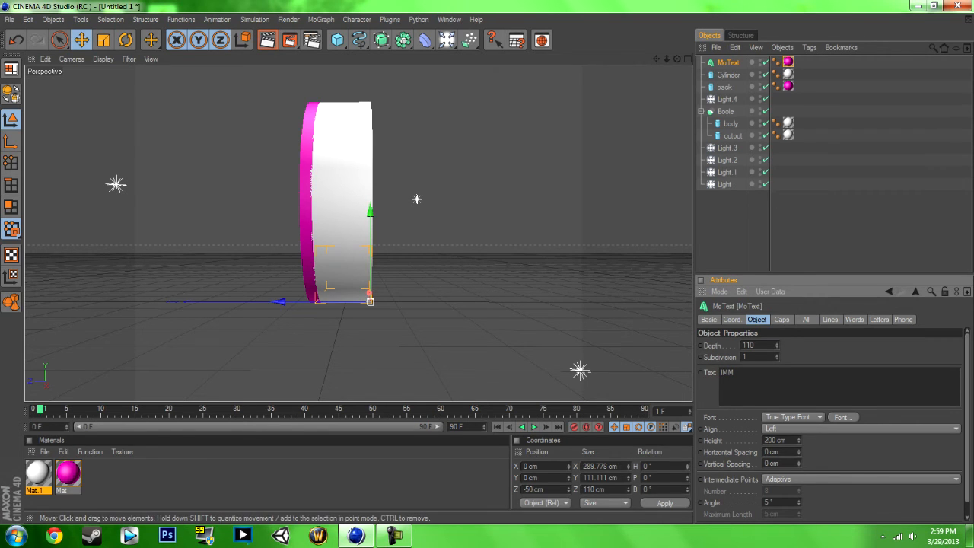
# Set the IMM text's alignment to Middle and raise it to a Y position of about 129 cm
pyautogui.moveTo(677, 58); pyautogui.dragTo(708, 50)
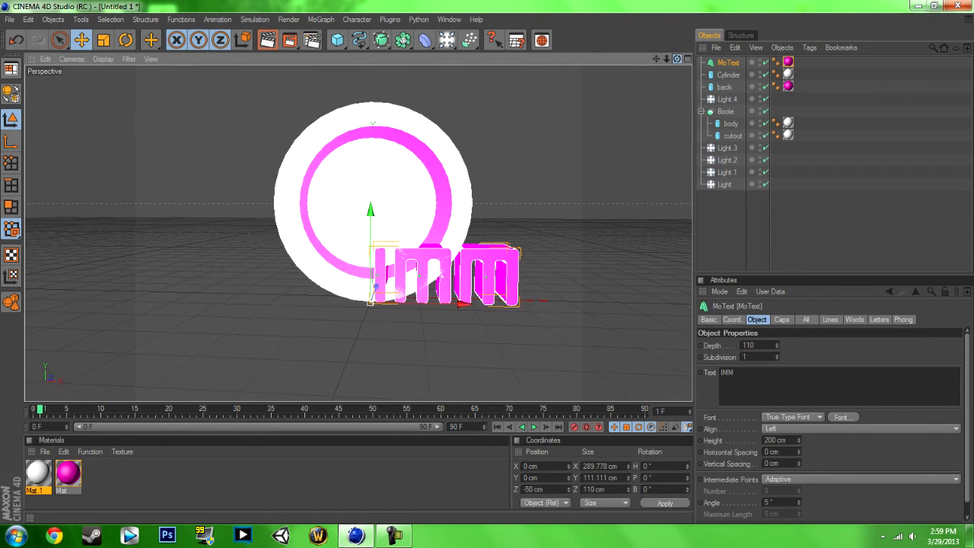
pyautogui.click(806, 429)
pyautogui.click(776, 452)
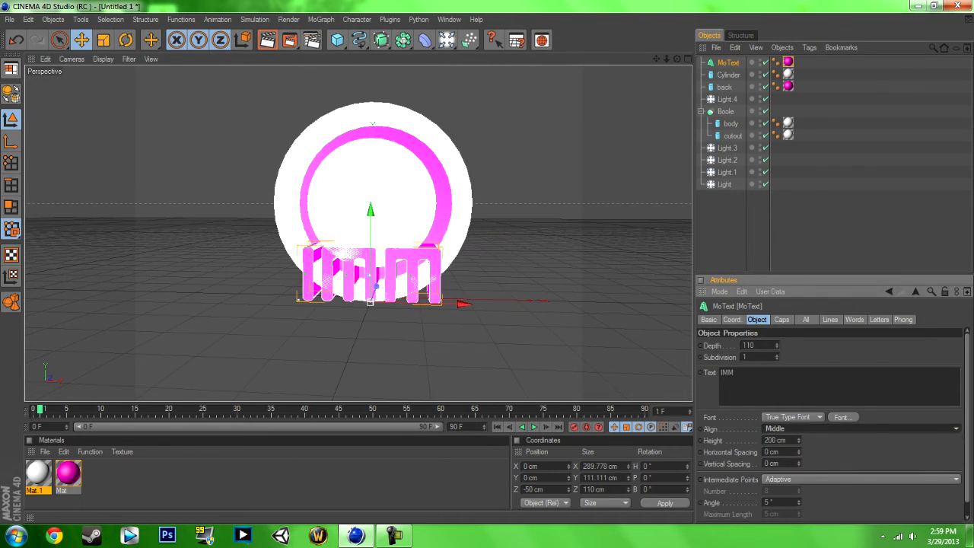
pyautogui.moveTo(371, 210); pyautogui.dragTo(370, 140)
pyautogui.moveTo(677, 59); pyautogui.dragTo(692, 53)
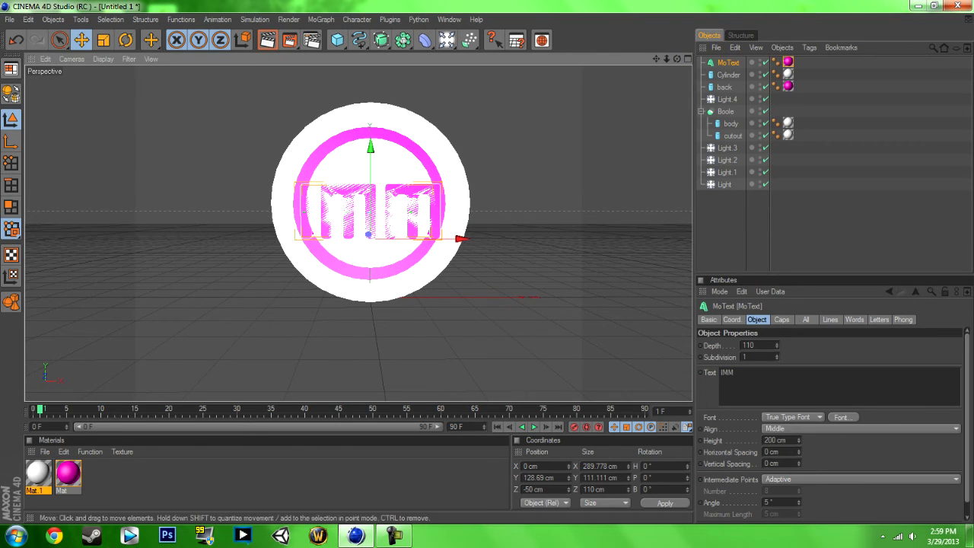
pyautogui.moveTo(370, 141); pyautogui.dragTo(370, 146)
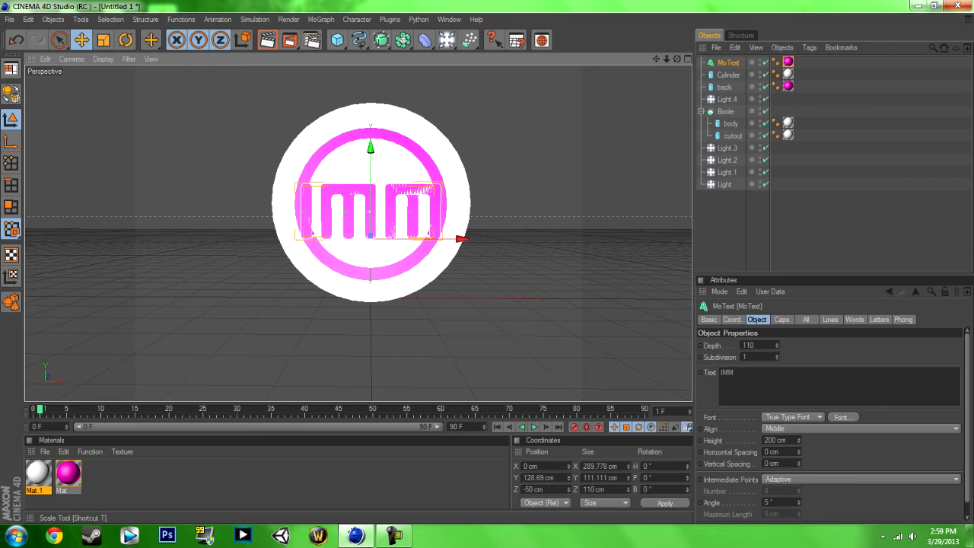
# Scale the IMM text down to about 242 cm wide and raise it to about 151 cm in Y
pyautogui.press('t')
pyautogui.moveTo(464, 239)
pyautogui.mouseDown()
pyautogui.moveTo(439, 239)
pyautogui.moveTo(462, 239)
pyautogui.mouseUp()
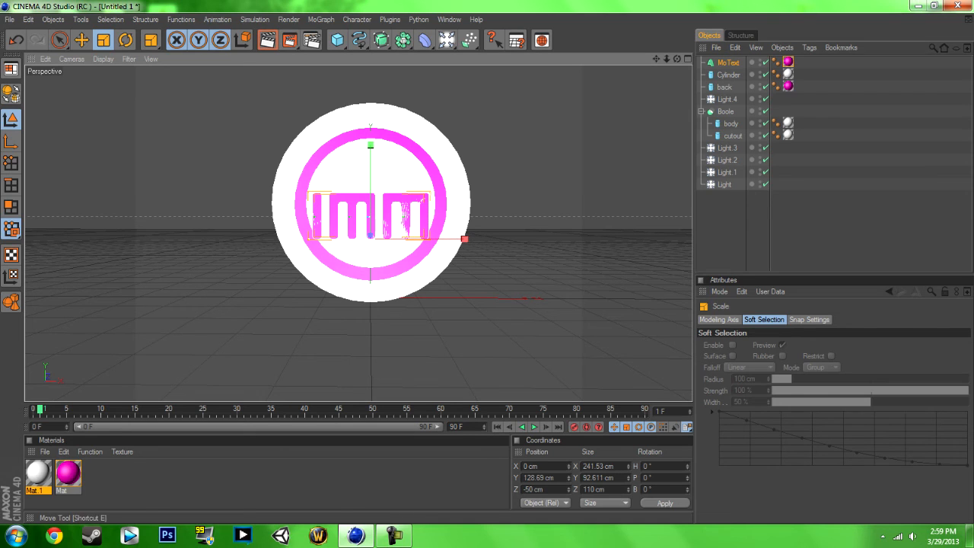
pyautogui.press('e')
pyautogui.moveTo(370, 148); pyautogui.dragTo(370, 135)
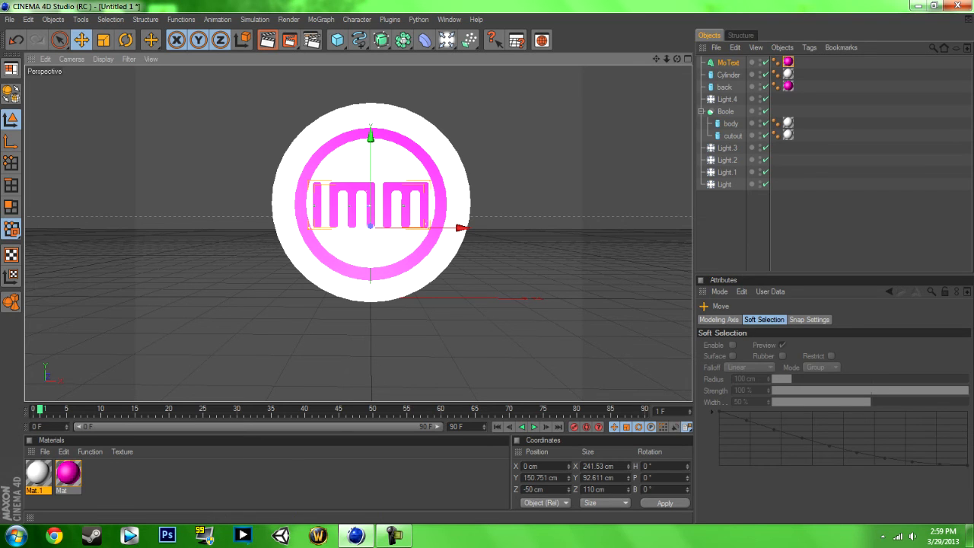
# Add a second Boole and nest the inner cylinder and the MoText in it to subtract the letters from the cylinder
pyautogui.moveTo(446, 40); pyautogui.dragTo(504, 50)
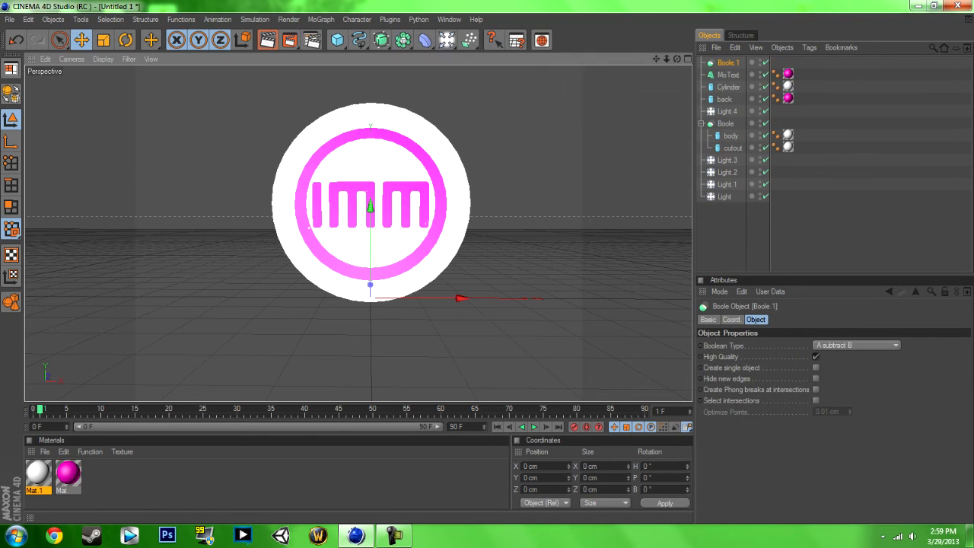
pyautogui.click(728, 86)
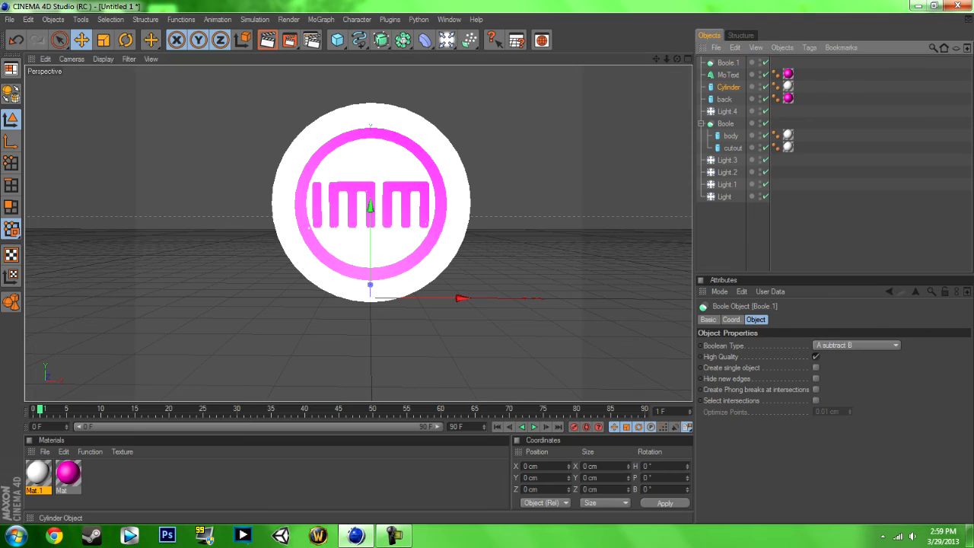
pyautogui.moveTo(727, 87); pyautogui.dragTo(737, 66)
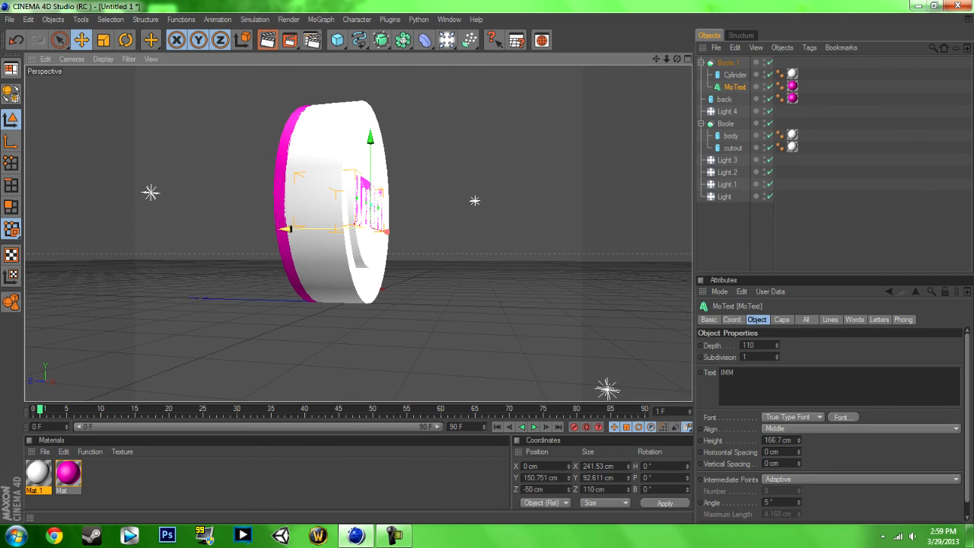
# Shift the cutting text along Z to about -55 cm and render the front view to preview the engraved letters
pyautogui.moveTo(288, 228); pyautogui.dragTo(292, 228)
pyautogui.moveTo(676, 59); pyautogui.dragTo(609, 62)
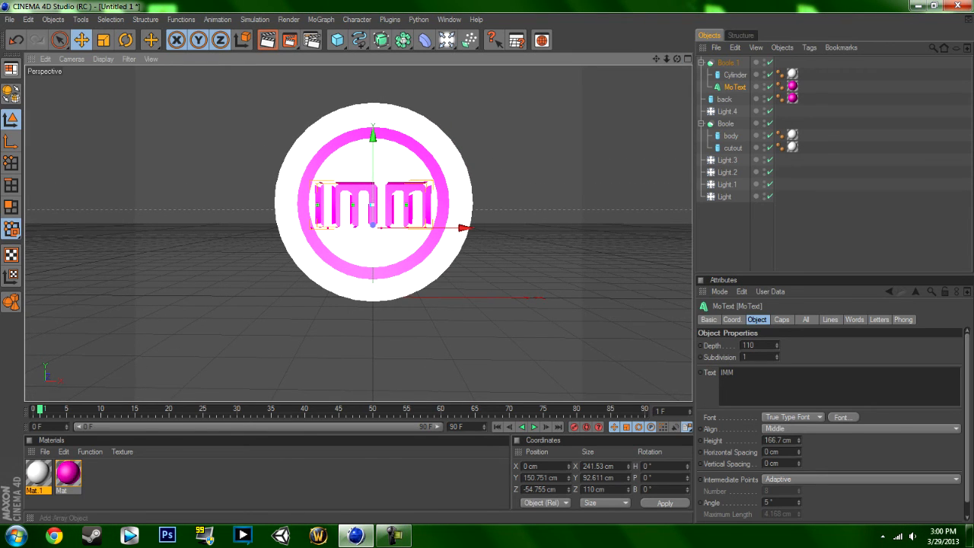
pyautogui.click(267, 39)
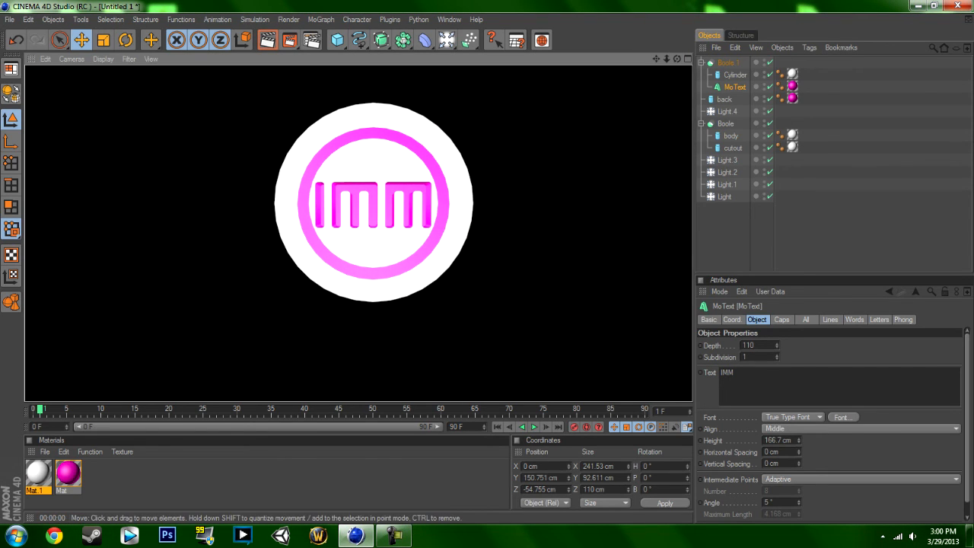